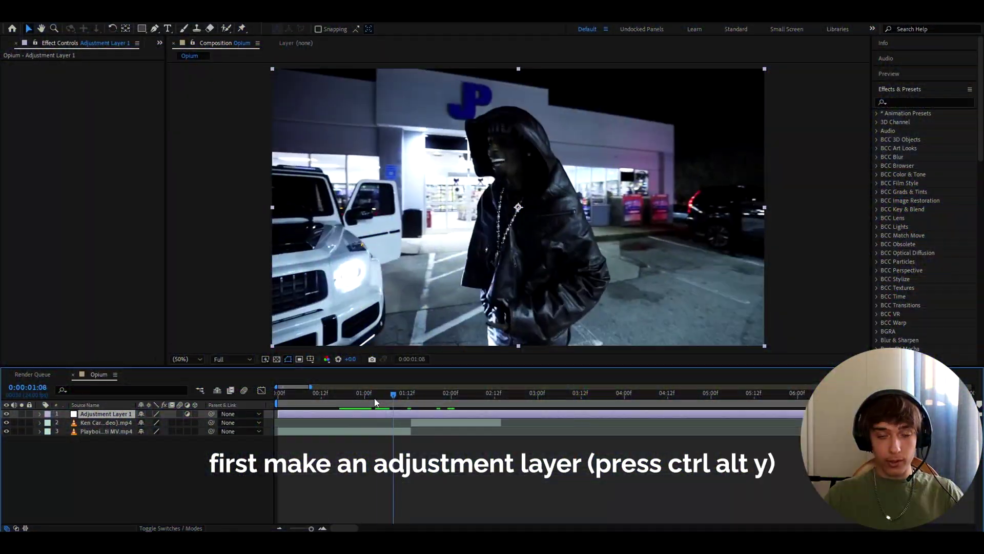
Scrub the time ruler to preview the clips further along the timeline
mouse_move(375, 398)
mouse_down()
mouse_move(358, 401)
mouse_move(455, 411)
mouse_move(455, 390)
mouse_move(451, 402)
mouse_move(413, 403)
mouse_move(480, 405)
mouse_move(360, 405)
mouse_up()
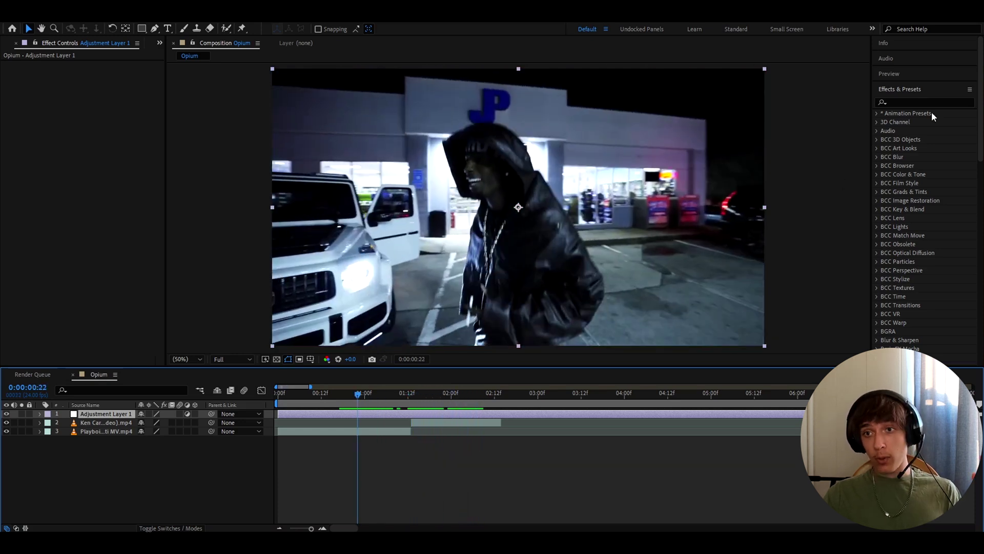
Apply the Threshold effect to the adjustment layer through the FX Console search
key(ctrl+space)
text(threso)
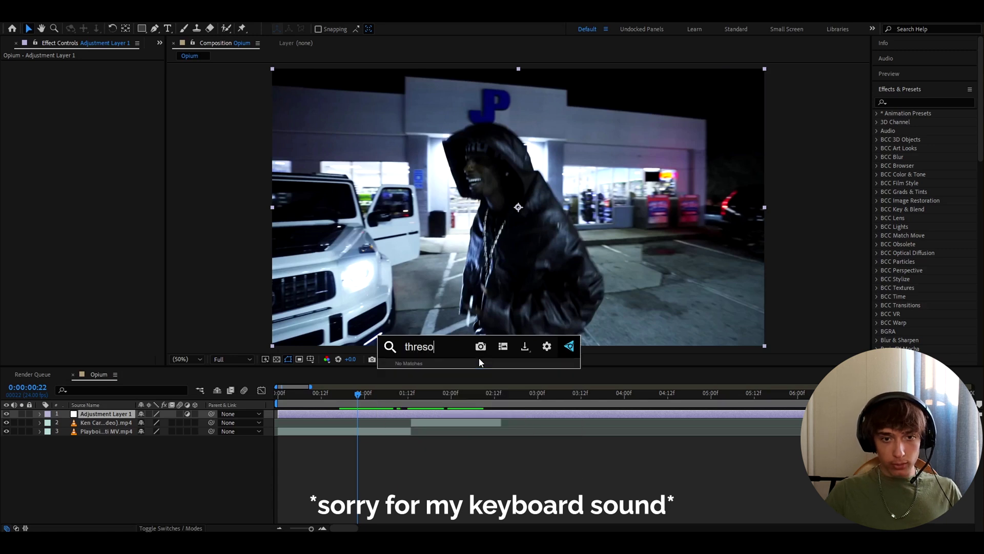
key(BackSpace)
text(h)
key(Return)
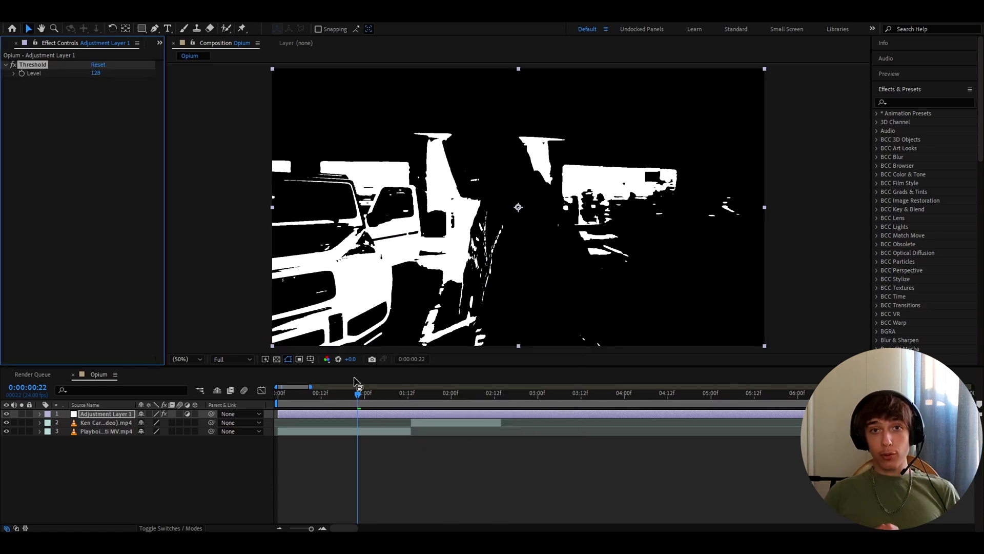
Add the Signal effect to the adjustment layer
click(352, 415)
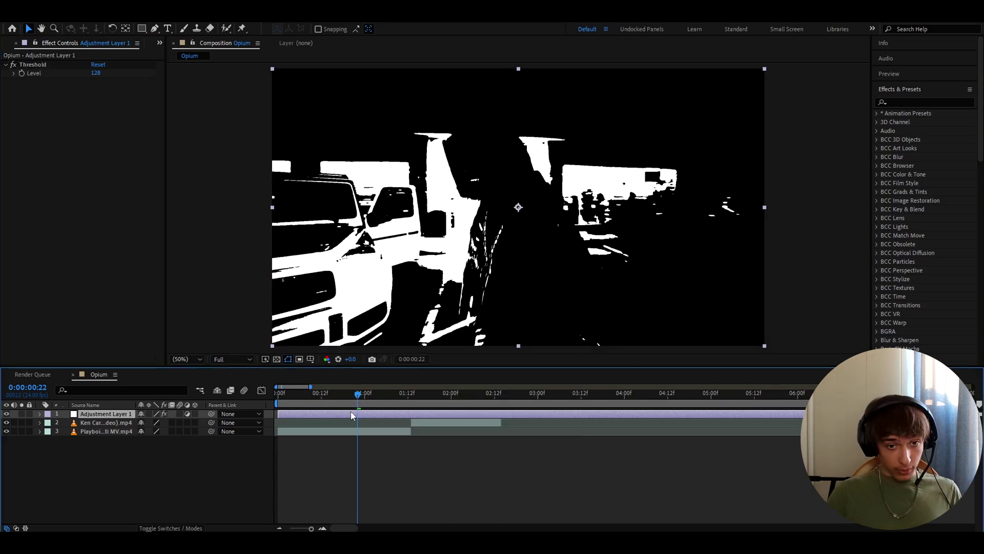
key(ctrl+space)
text(signal)
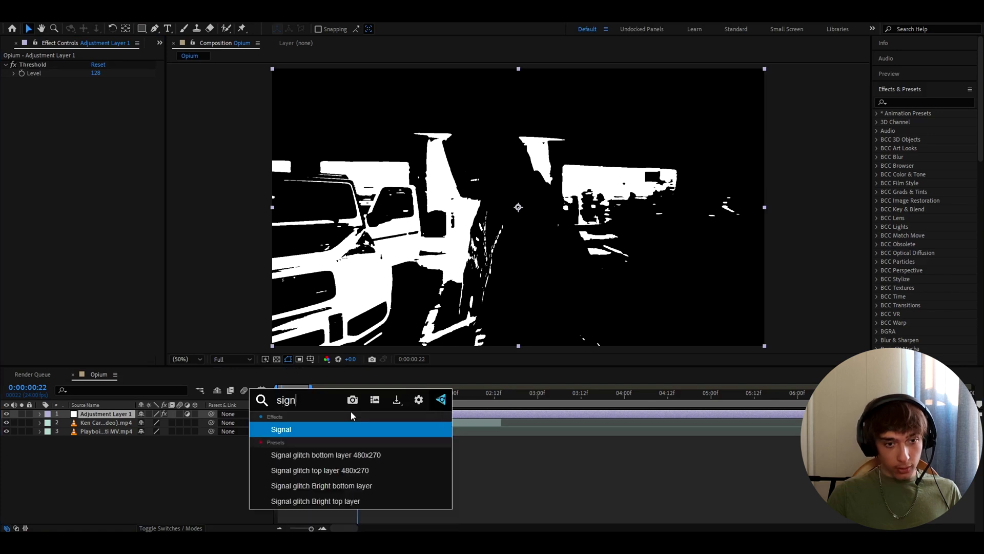
key(Return)
scroll(396, 66, up, 4)
scroll(451, 191, down, 2)
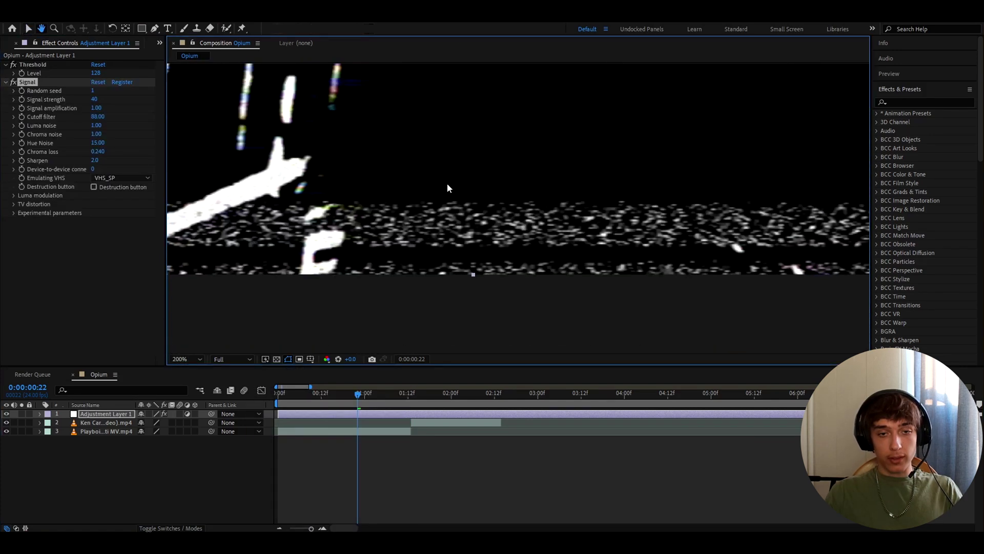
Fit the viewer to the frame and set Signal strength 16 with luma noise 12
click(193, 359)
click(187, 180)
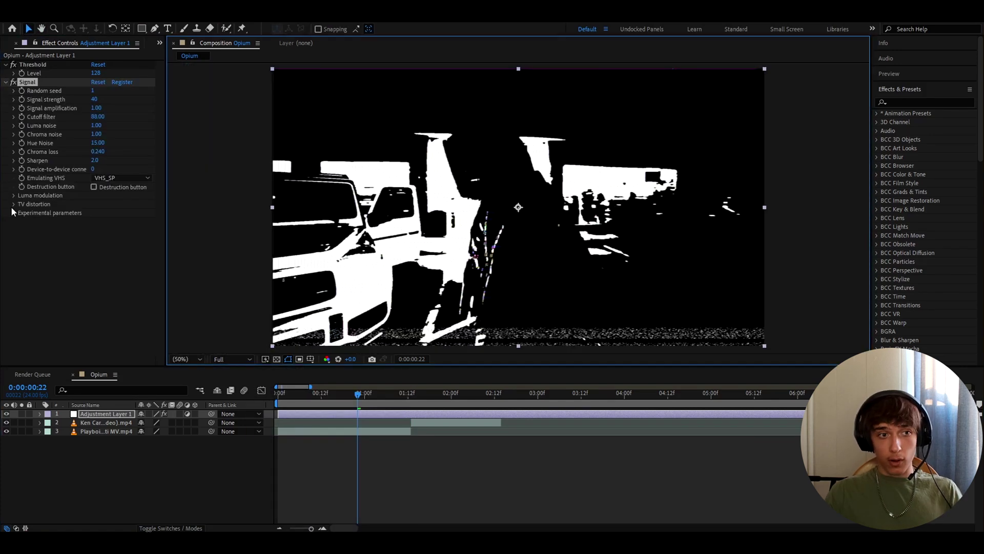
click(13, 196)
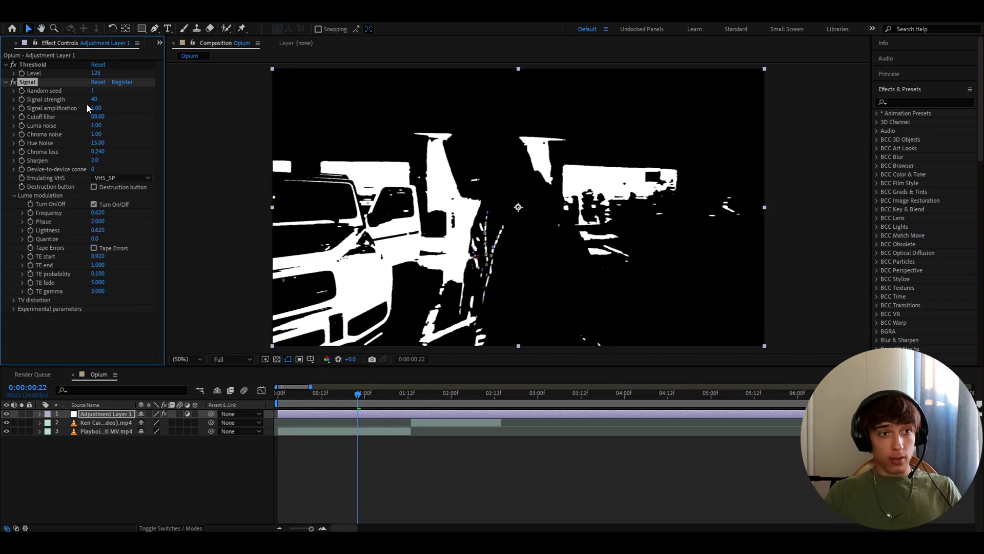
drag(93, 99, 90, 100)
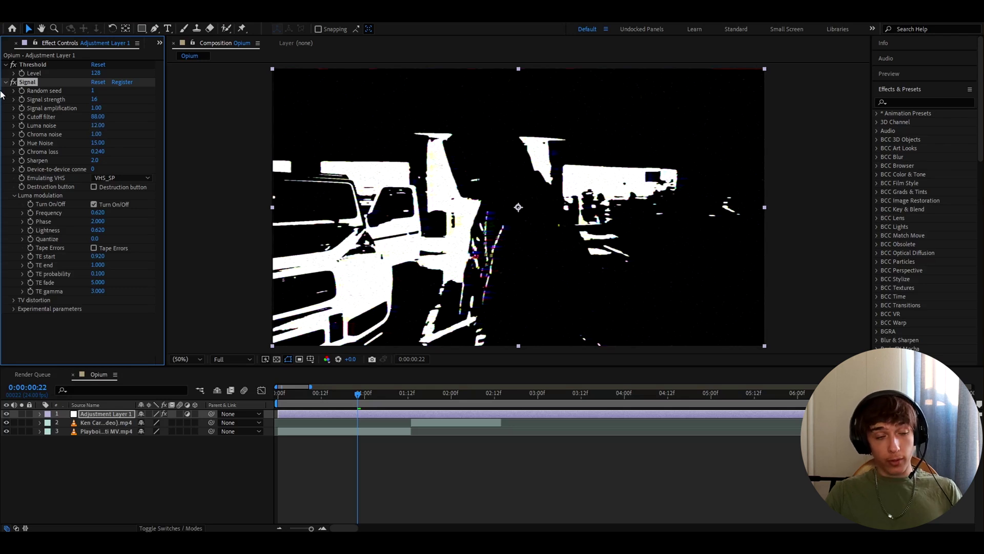
click(362, 412)
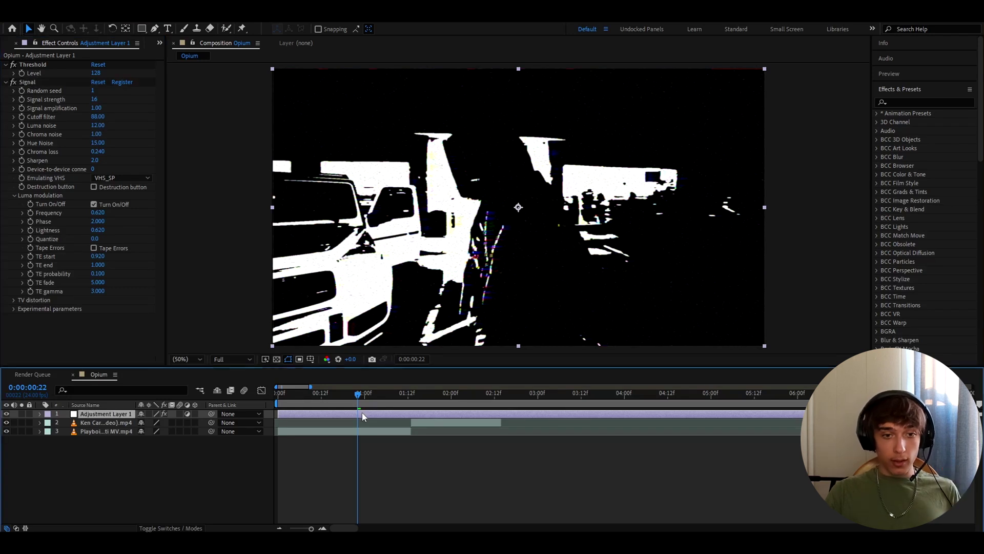
Add S_Flicker to the adjustment layer with Amplitude 0.4
key(ctrl+space)
text(S_Fl)
key(Return)
click(100, 229)
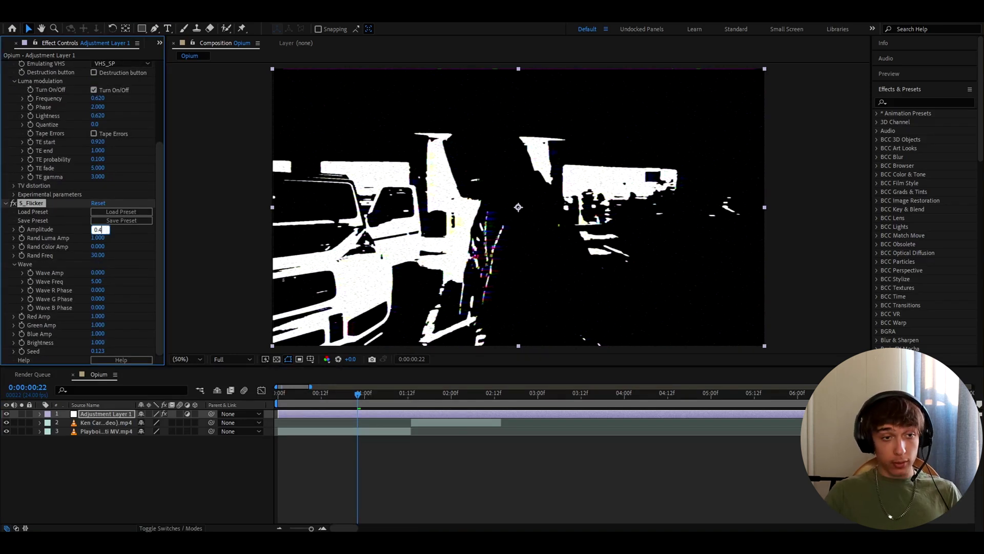
text(0.4)
key(Return)
Add the Noise effect with Amount of Noise at 40%
click(343, 411)
key(ctrl+space)
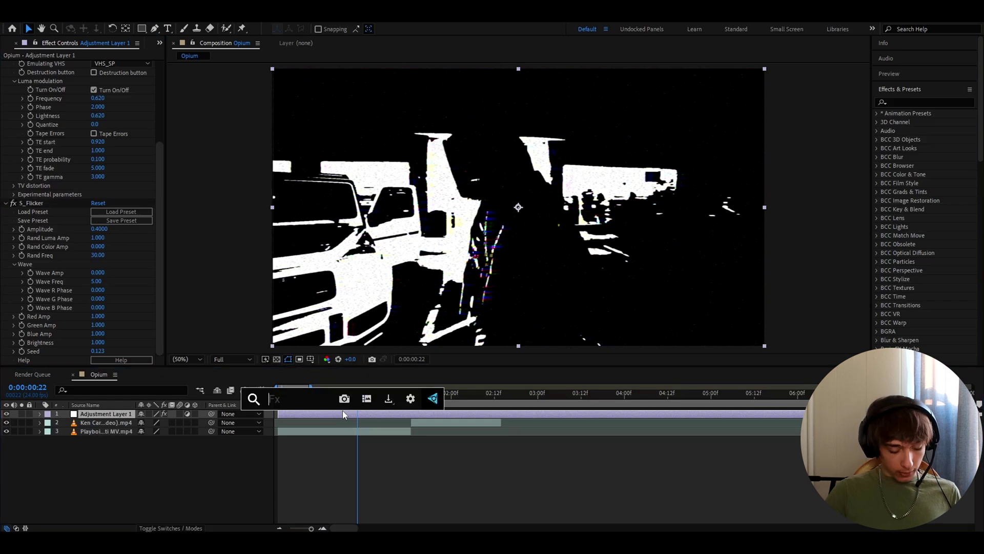
text(noise)
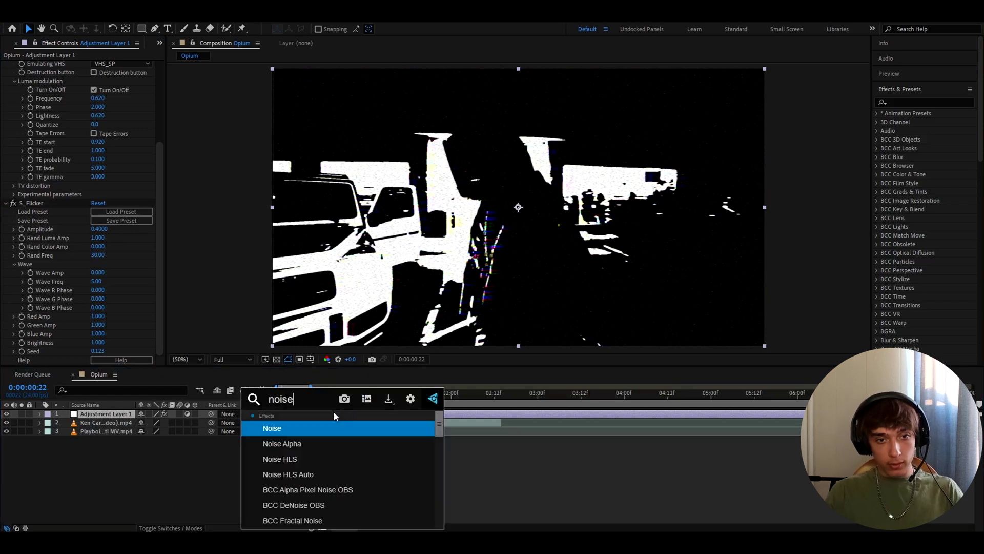
key(Return)
click(94, 342)
key(Return)
Add S_Grain with Color Amplitude 0.12 and Color Frequency 140, checking frames around 0:00:00:18
click(344, 414)
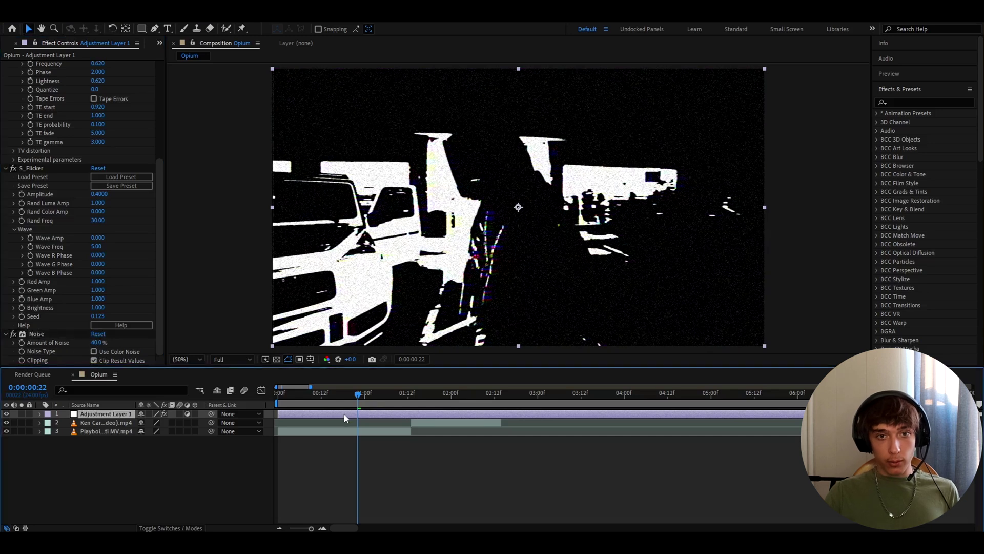
key(ctrl+space)
text(grain)
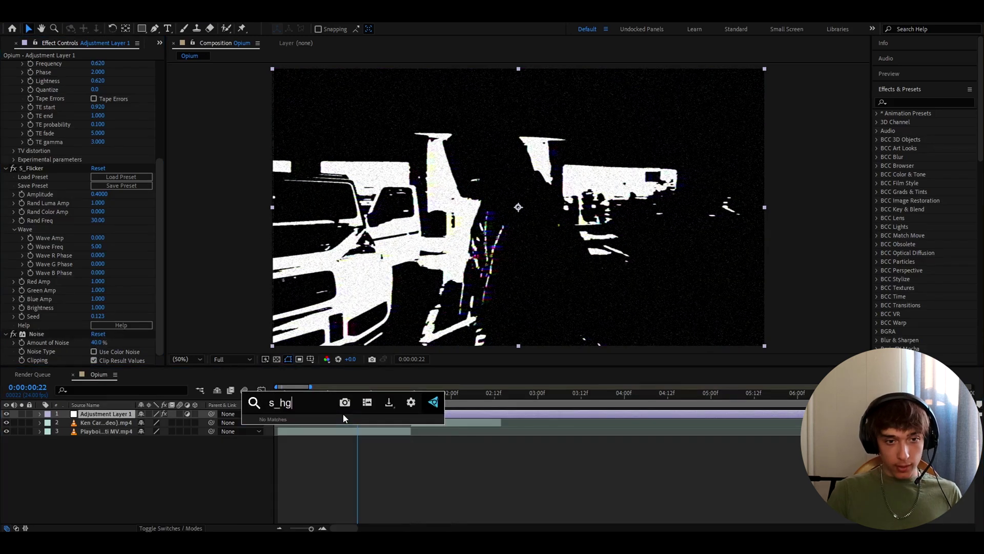
key(Return)
drag(102, 237, 98, 240)
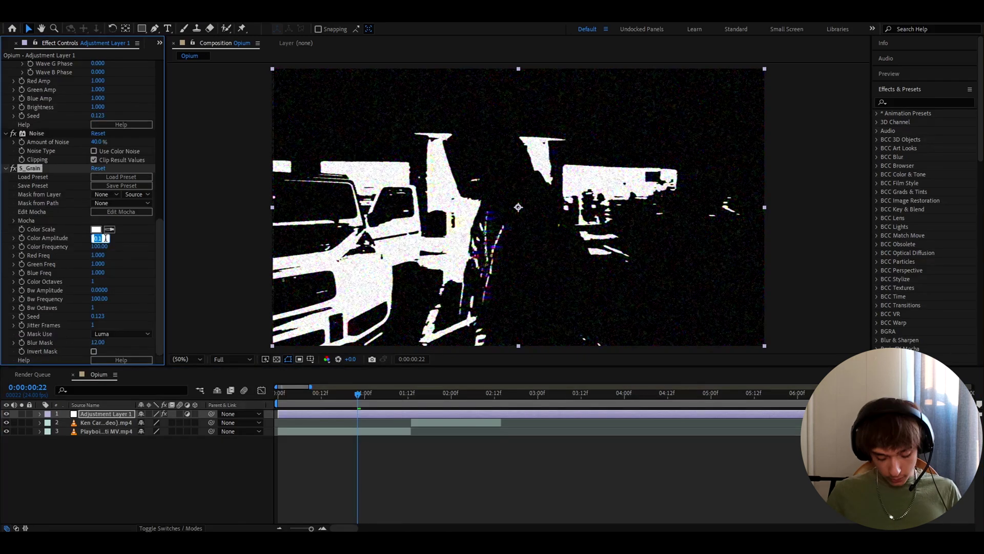
text(0.12)
key(Return)
click(101, 246)
text(140)
key(Return)
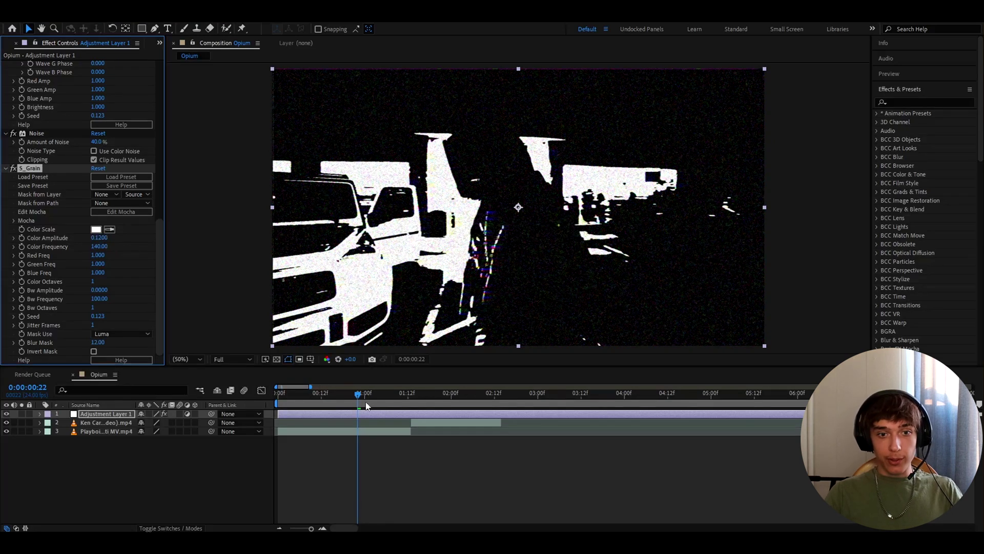
click(439, 395)
click(342, 405)
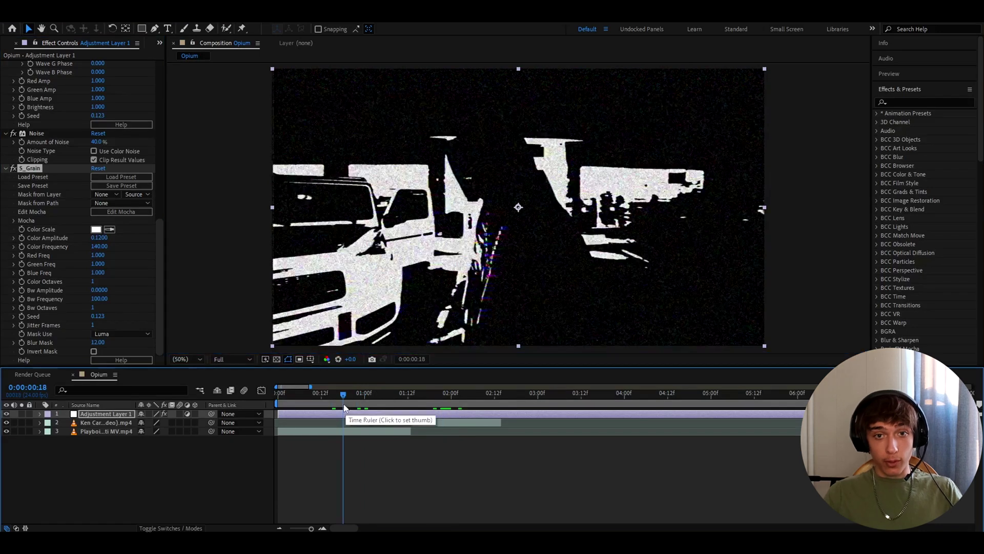
scroll(79, 221, up, 10)
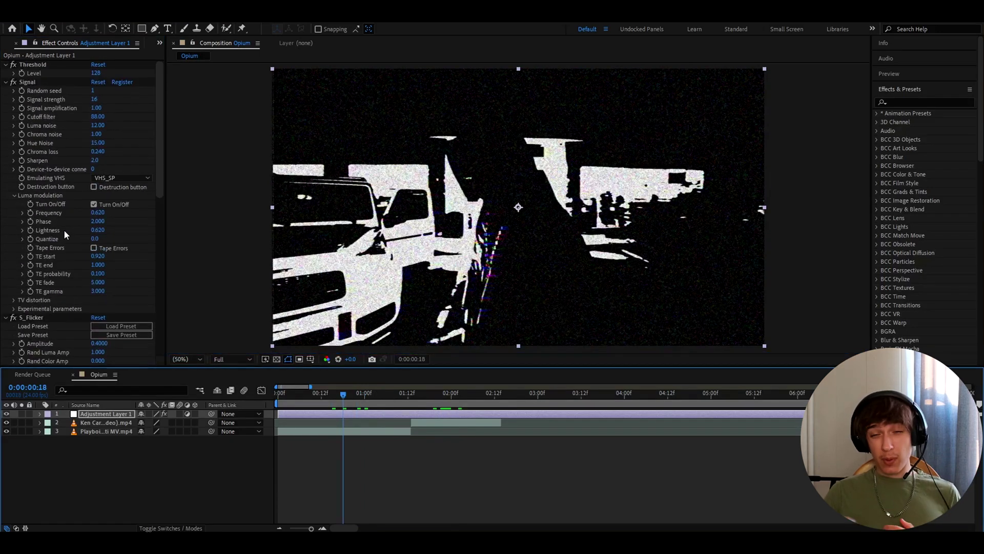
Add a 300-block Mosaic effect and drag it above S_Flicker in Effect Controls
click(335, 413)
key(ctrl+space)
text(mo)
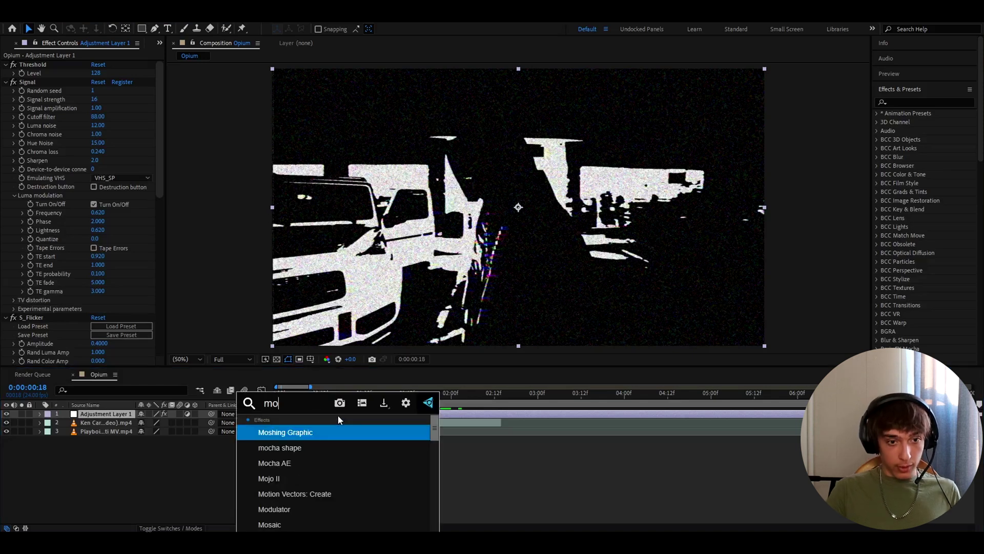
click(270, 524)
click(95, 342)
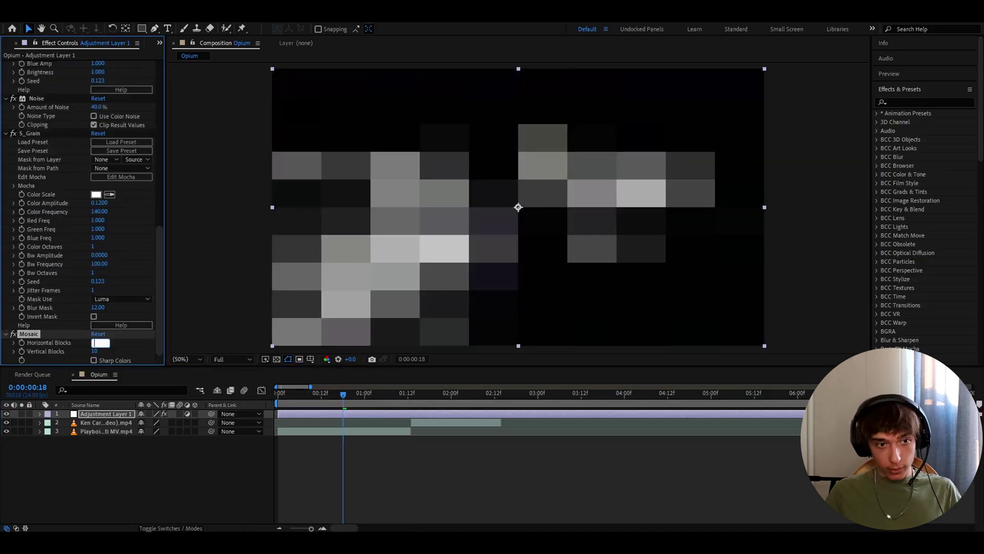
text(300)
click(96, 350)
text(60)
key(Return)
scroll(46, 72, up, 2)
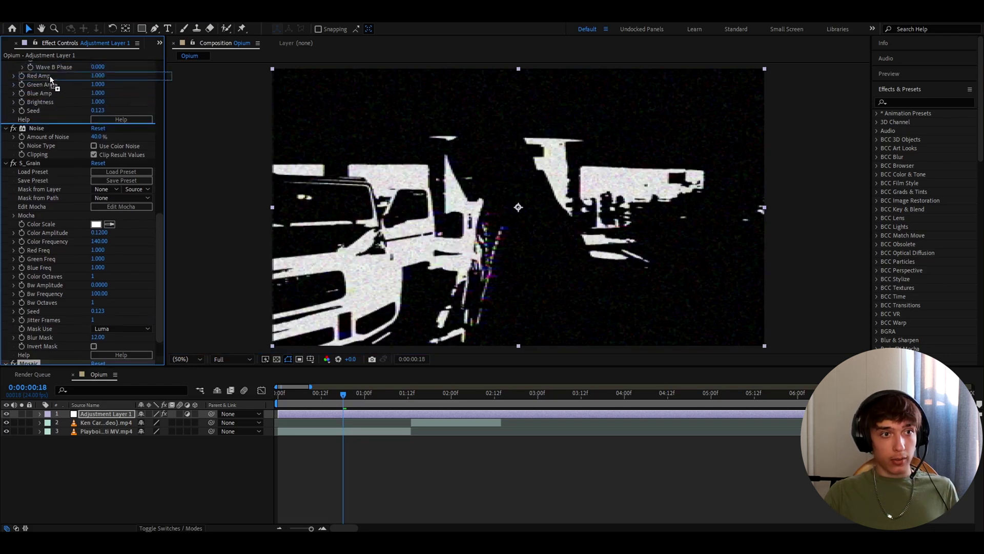
drag(53, 76, 46, 187)
Add S_JpegDamage to the adjustment layer and scrub to preview the compression damage
click(342, 412)
key(ctrl+space)
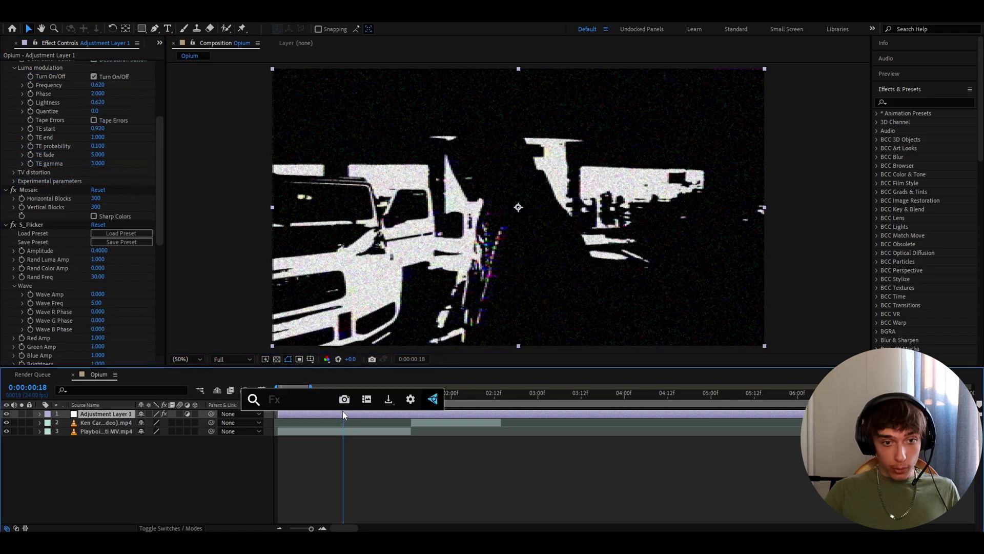
text(s_jpeg)
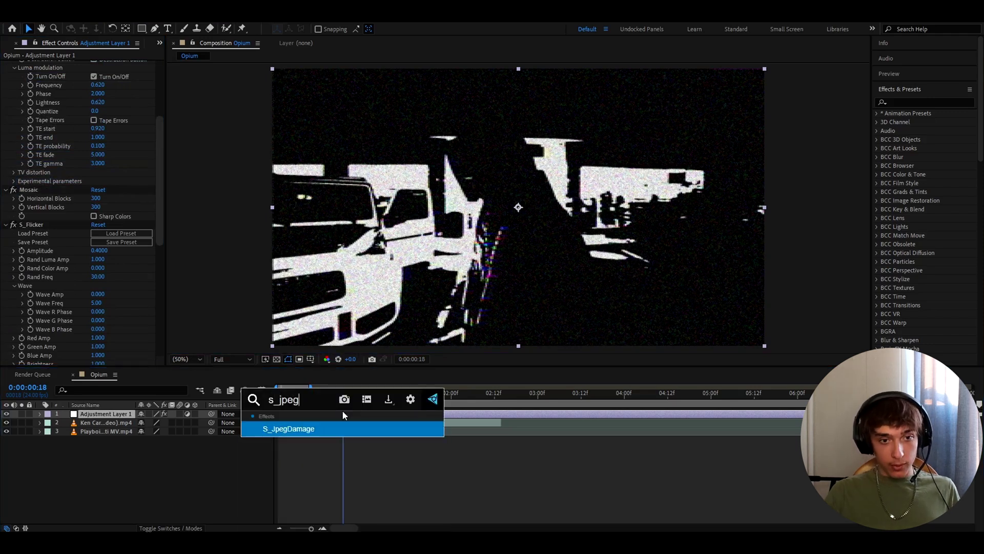
key(Return)
mouse_move(343, 393)
mouse_down()
mouse_move(439, 395)
mouse_move(363, 397)
mouse_move(347, 409)
mouse_up()
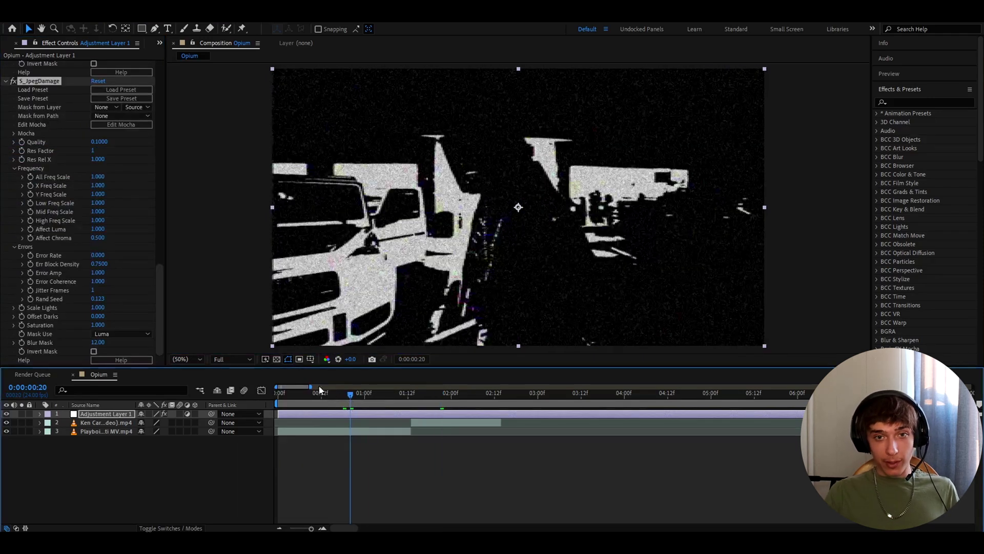
click(35, 81)
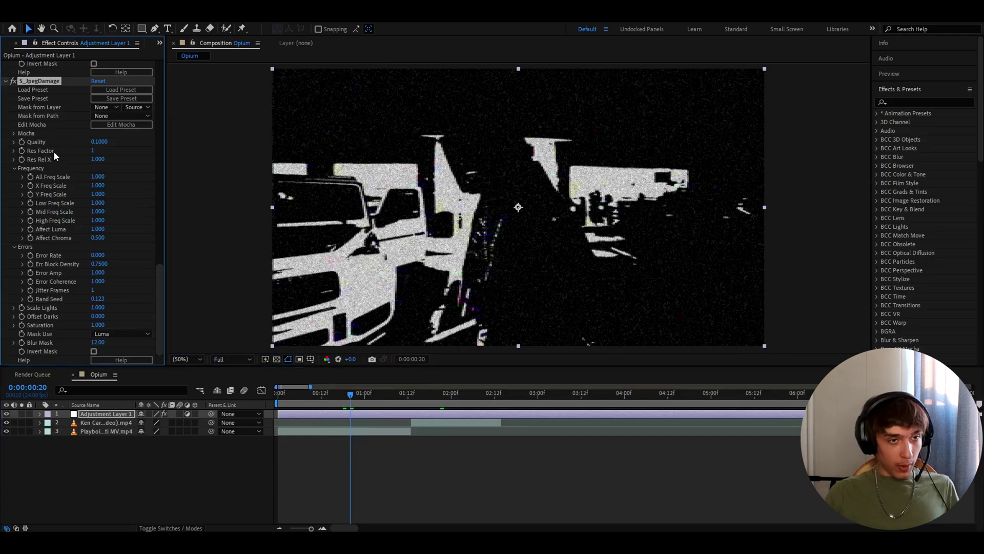
scroll(48, 155, up, 3)
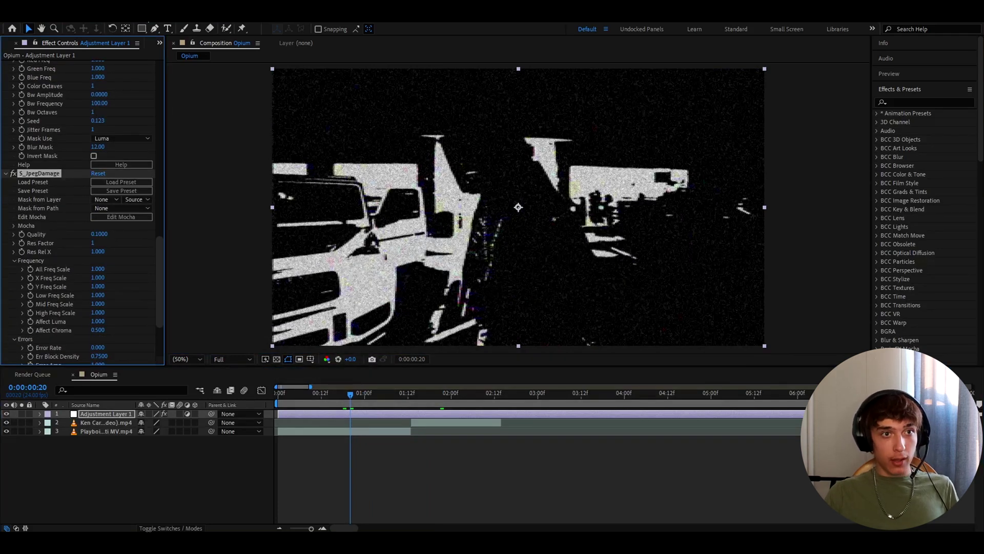
Save the effect stack as an animation preset named 'Opium Effect Dark'
click(129, 13)
click(154, 29)
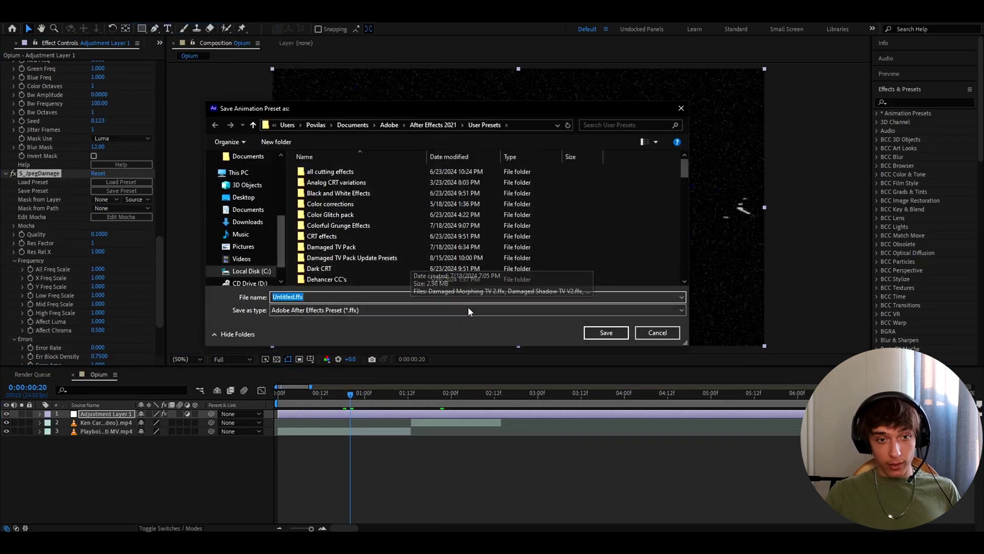
text(Opium Eff)
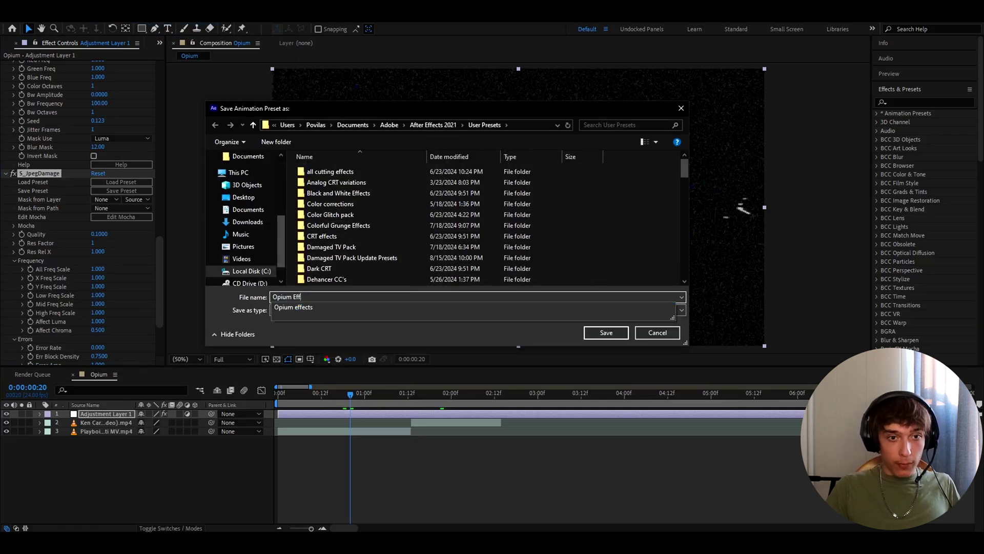
text(ect Dark)
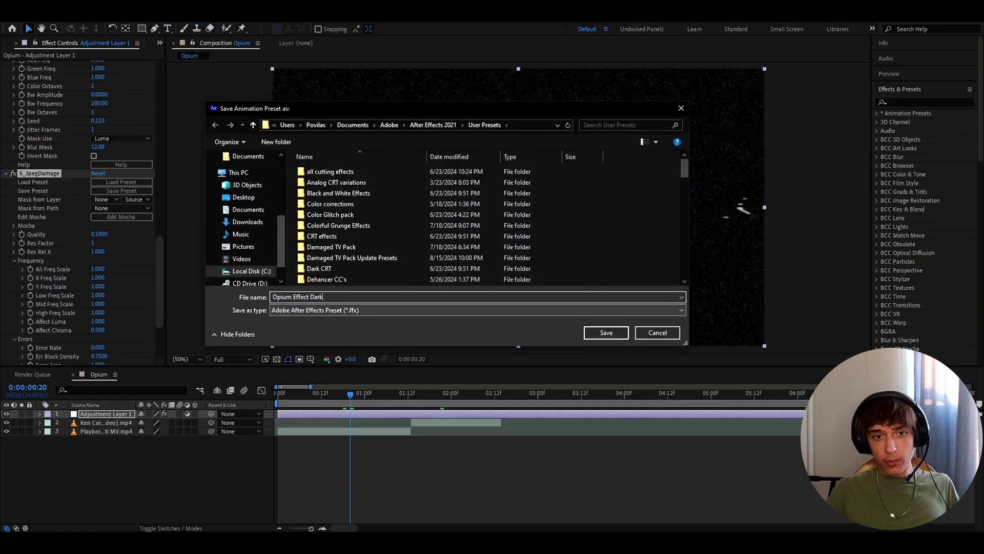
key(Return)
Review frames 18–21, hide Adjustment Layer 1, and add a new Adjustment Layer 2
click(344, 395)
drag(347, 396, 353, 397)
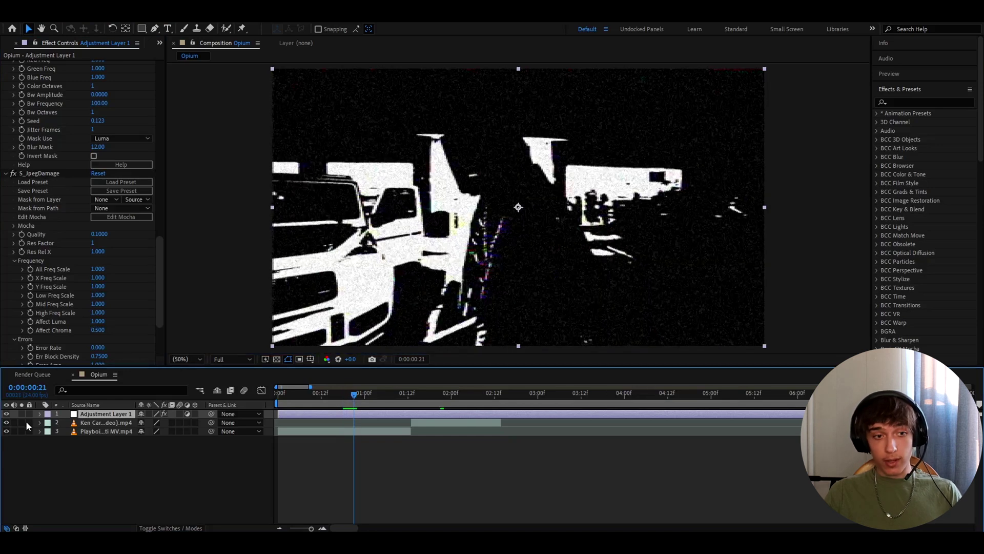
click(6, 414)
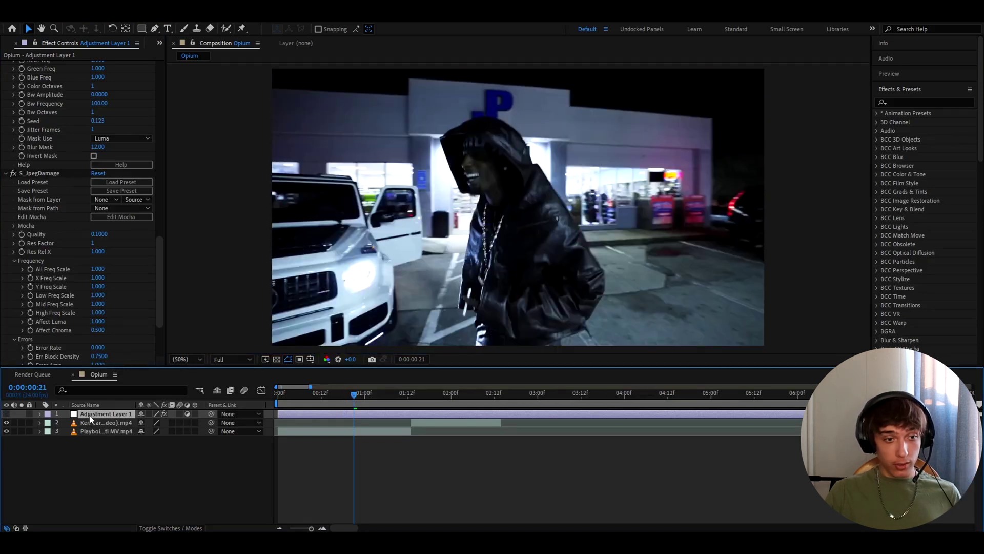
key(ctrl+alt+y)
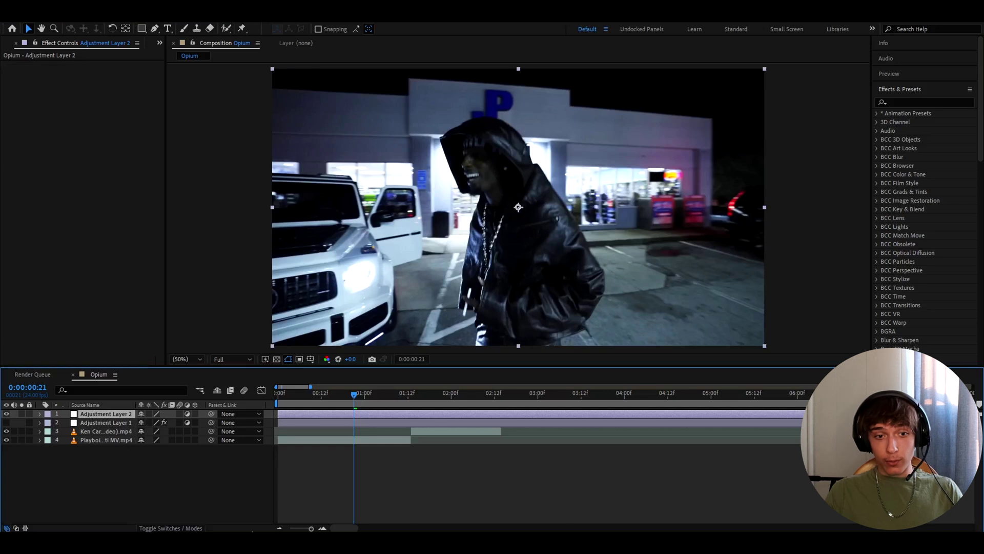
Browse the Opium Pack's Opium Presets folder of .ffx files in a maximized File Explorer window
key(alt+Tab)
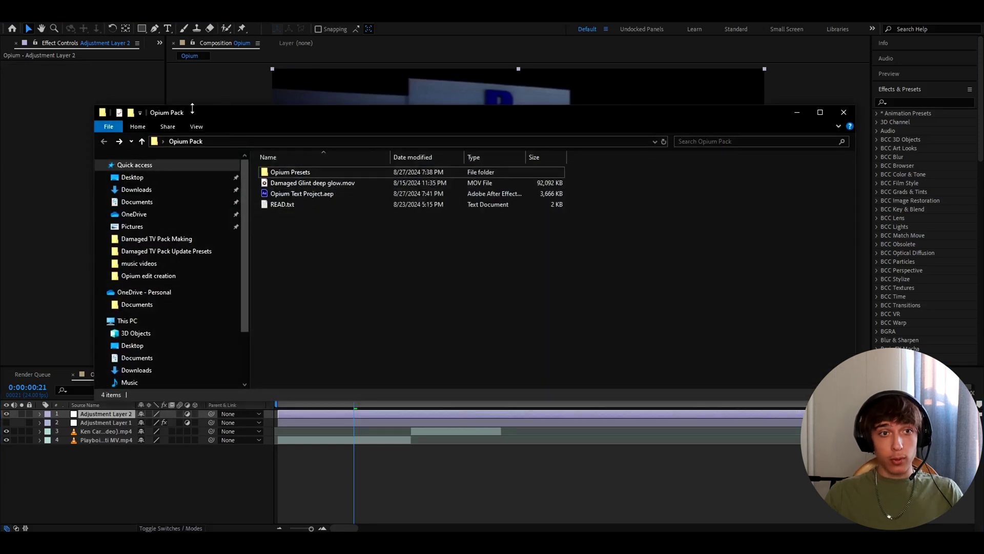
drag(192, 109, 225, 148)
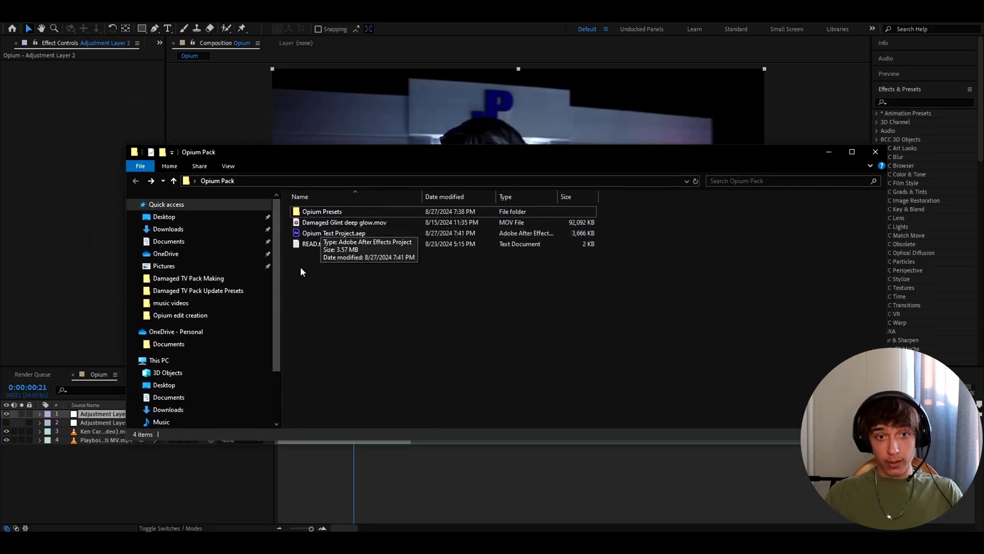
double_click(336, 213)
click(860, 155)
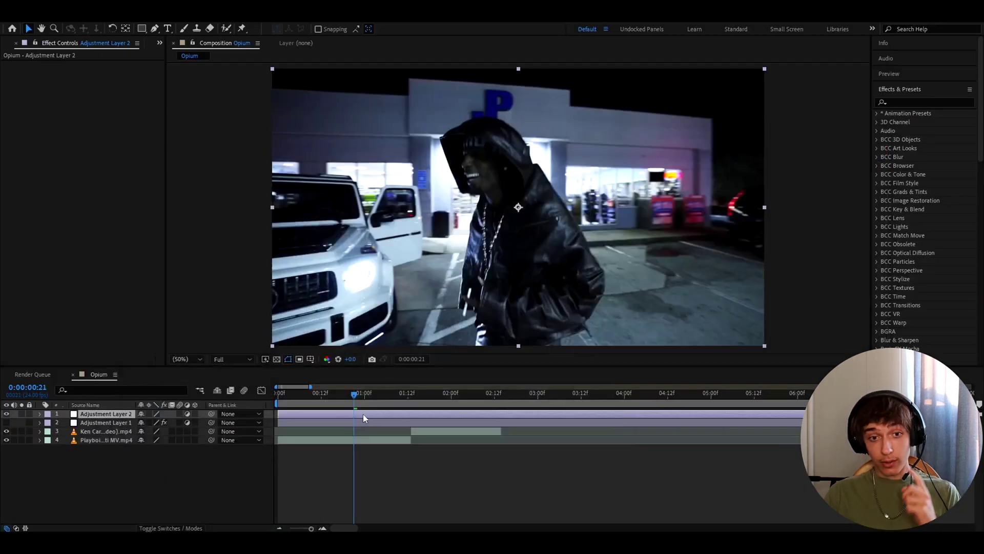
Filter Effects & Presets by 'opiu' and expand the Opium Presets folder to browse its presets
click(906, 102)
text(opium)
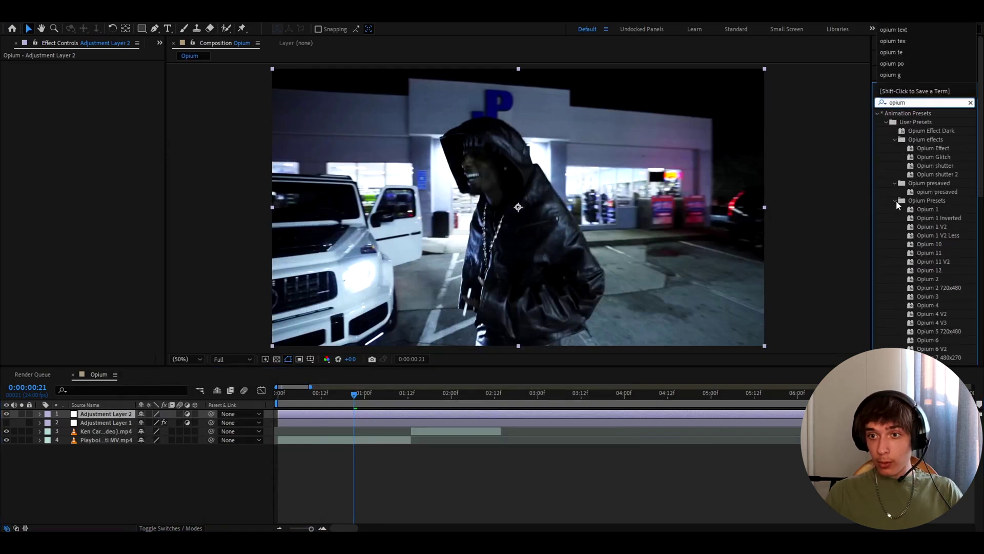
click(896, 201)
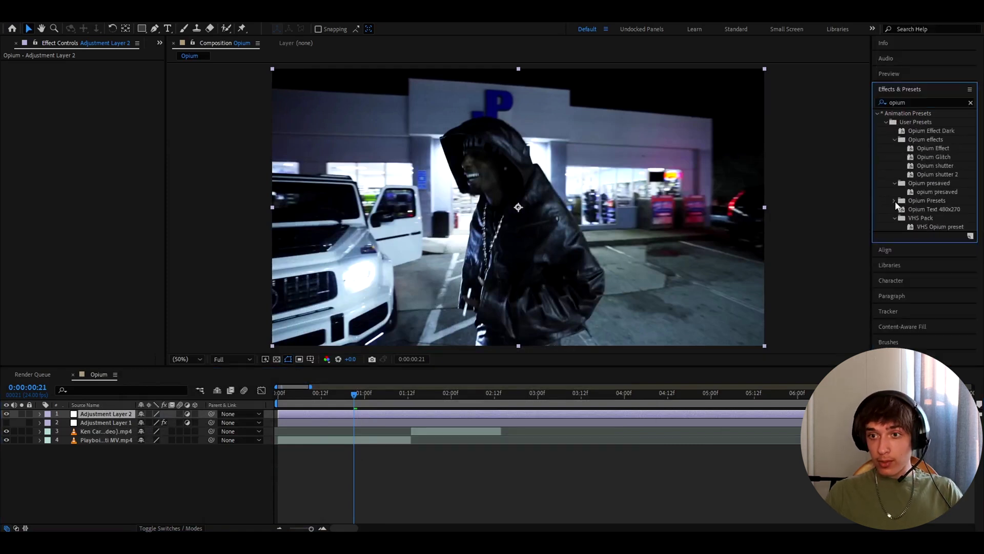
click(896, 201)
scroll(922, 189, down, 5)
scroll(923, 195, up, 5)
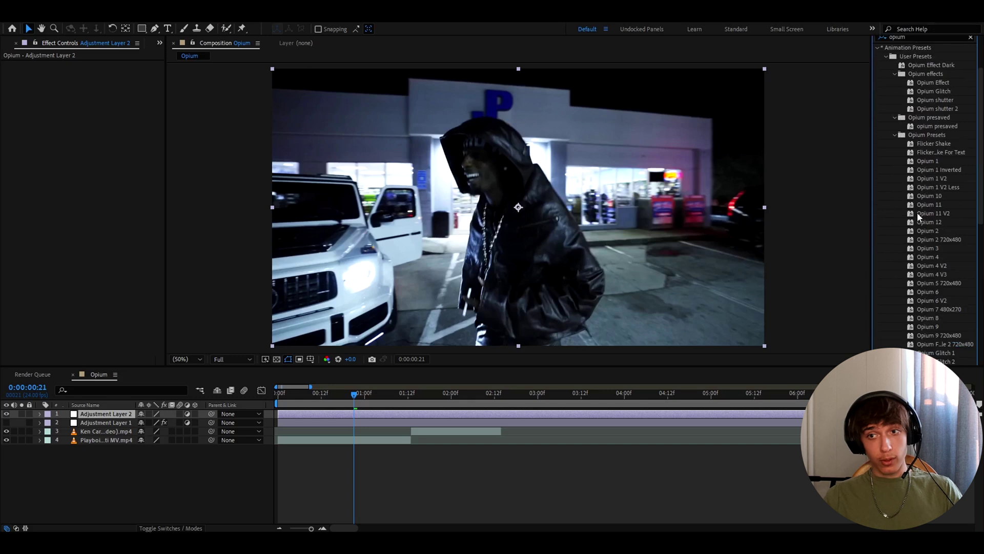
Preview the Opium 11 V2 preset on Adjustment Layer 2 at 50% magnification, checking the 2-second frame
drag(929, 213, 358, 414)
key(period)
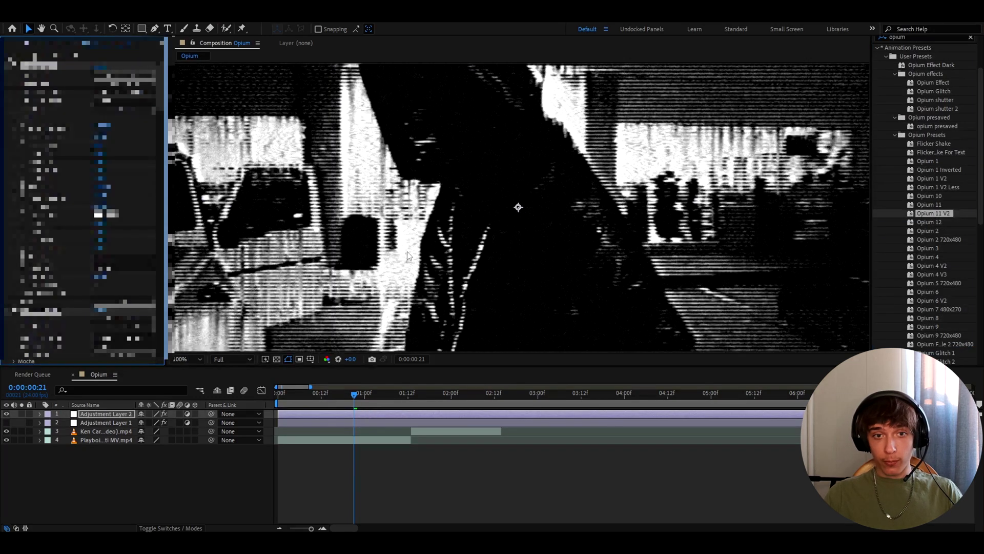
click(205, 358)
click(193, 194)
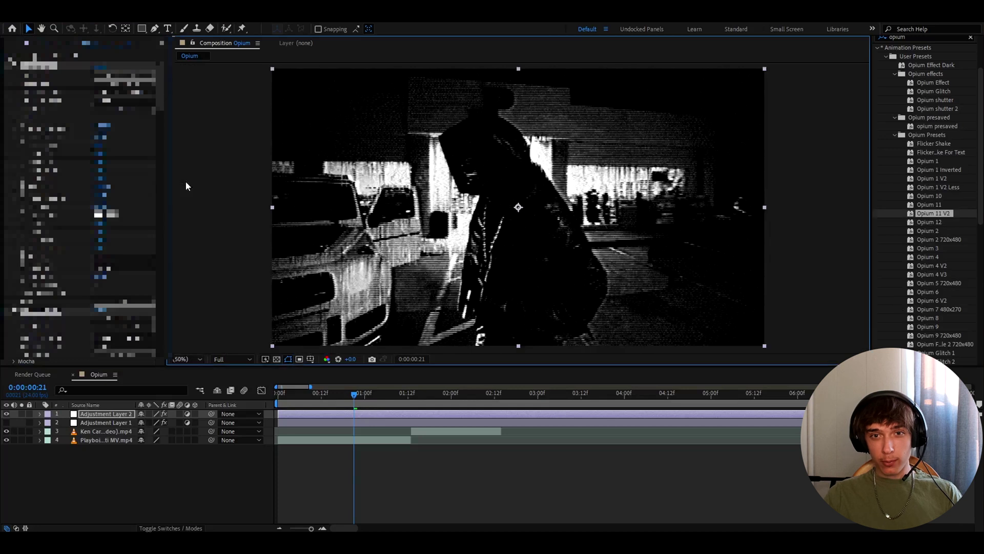
click(449, 395)
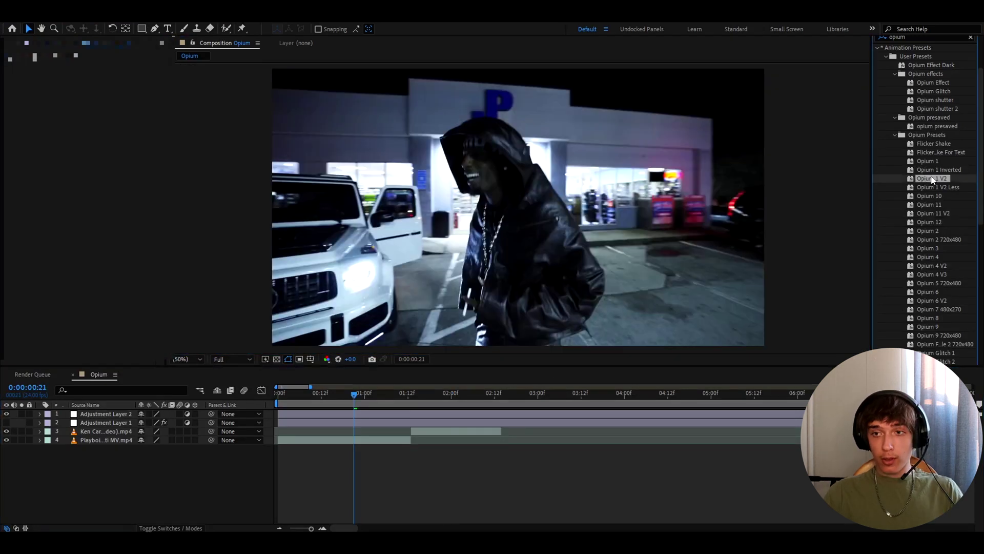
Replace it with the Opium 1 V2 preset and view the frame at 02:02
drag(932, 178, 357, 413)
click(458, 395)
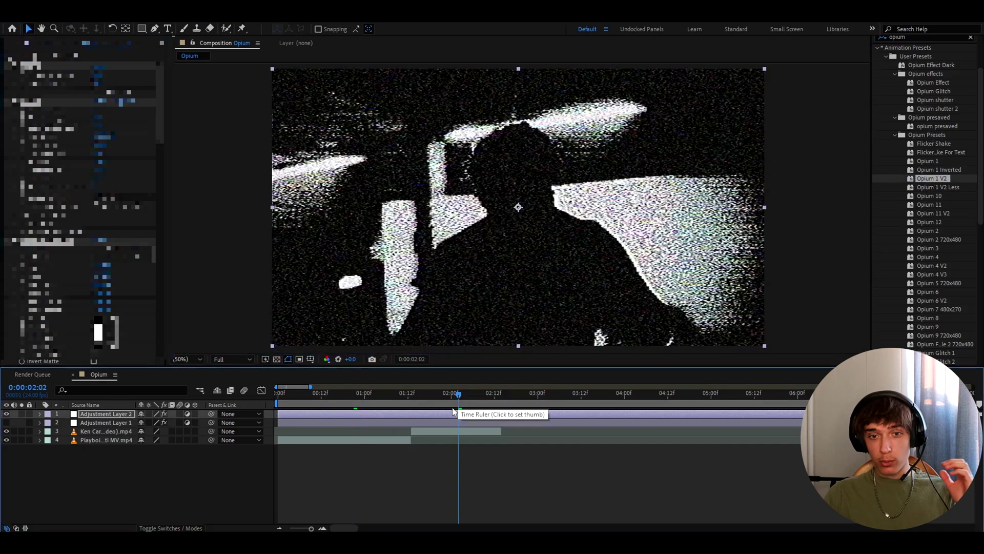
click(443, 436)
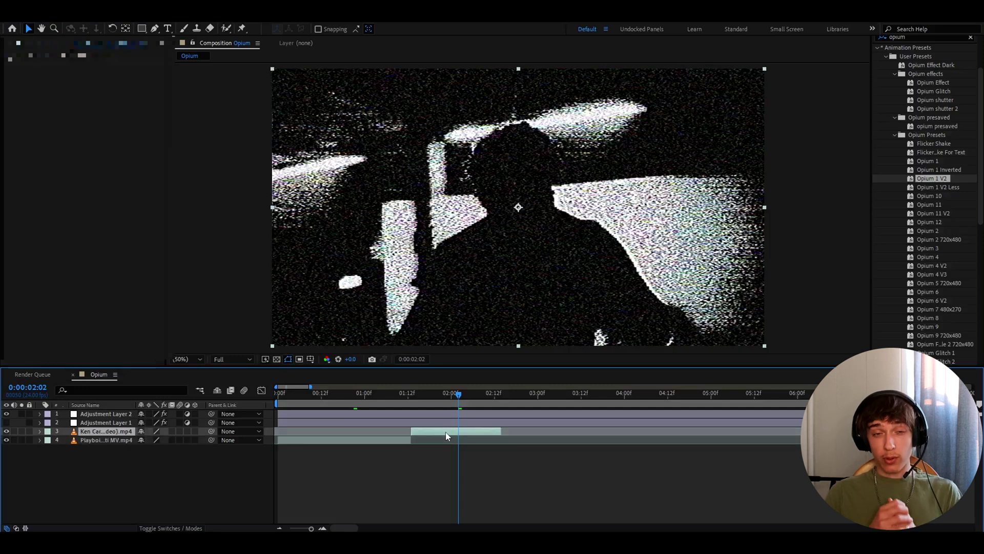
Import 'Damaged Glint deep glow.mov' from the Opium Pack and change its blending mode
key(ctrl+i)
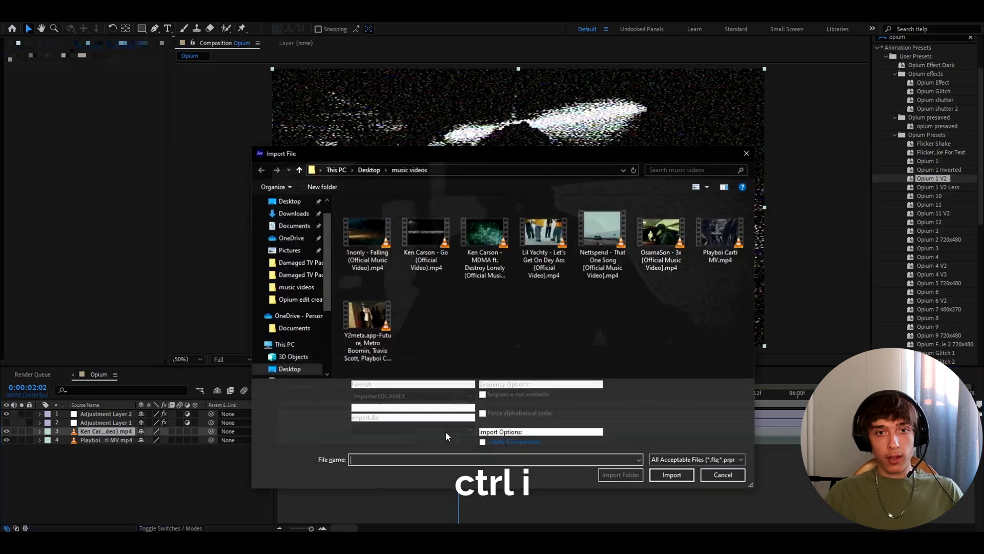
text(opium)
click(370, 479)
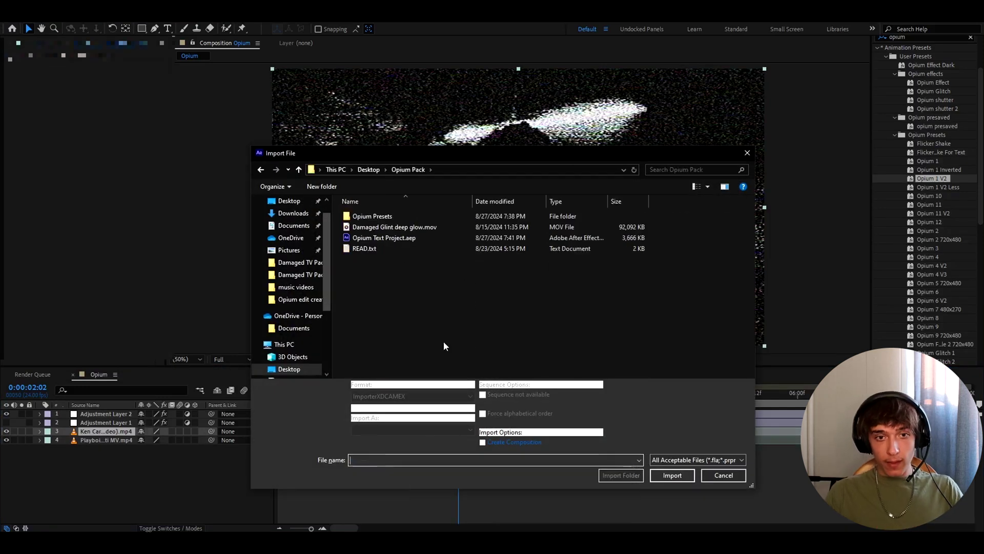
double_click(376, 227)
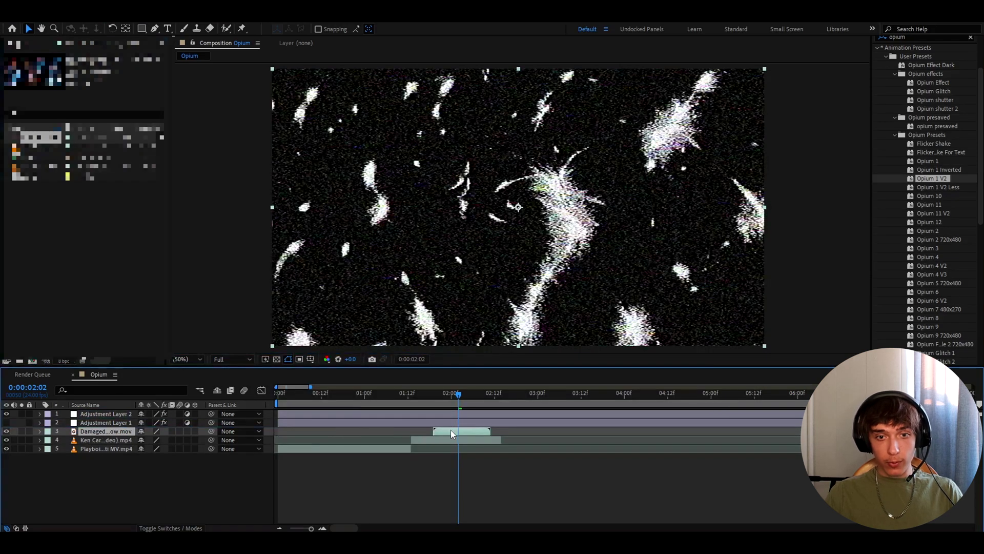
right_click(451, 433)
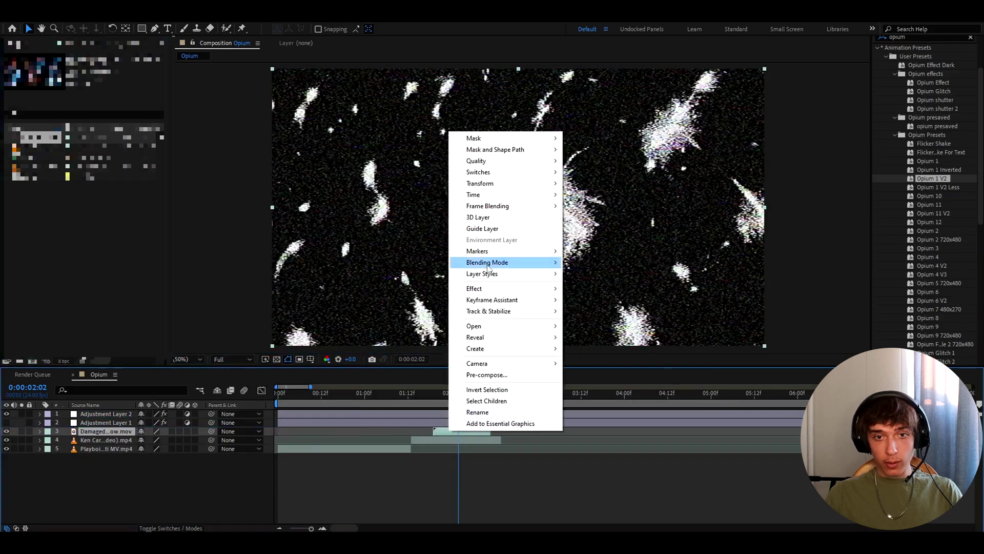
mouse_move(490, 266)
click(587, 423)
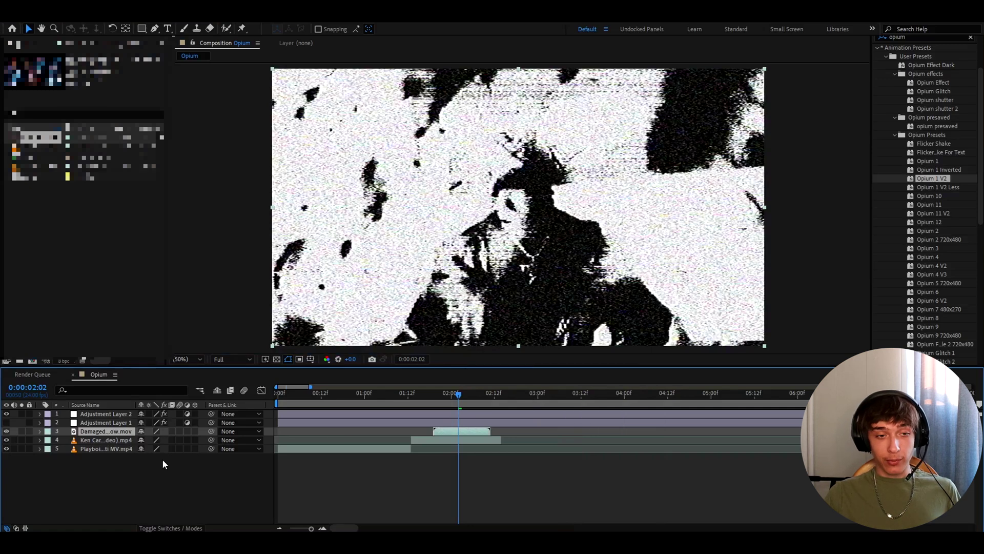
Set the overlay's Opacity to 70%, then hide the overlay layer
key(t)
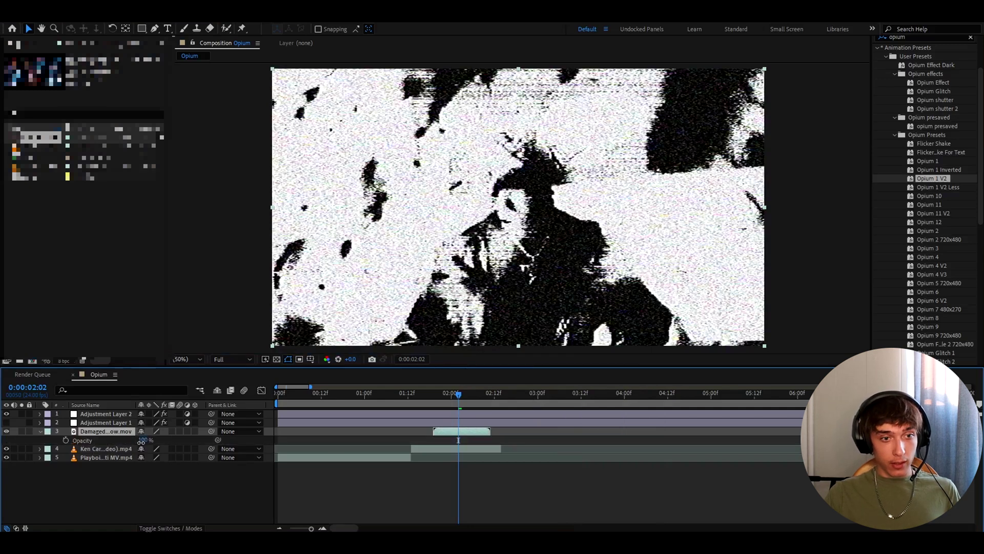
drag(135, 443, 126, 448)
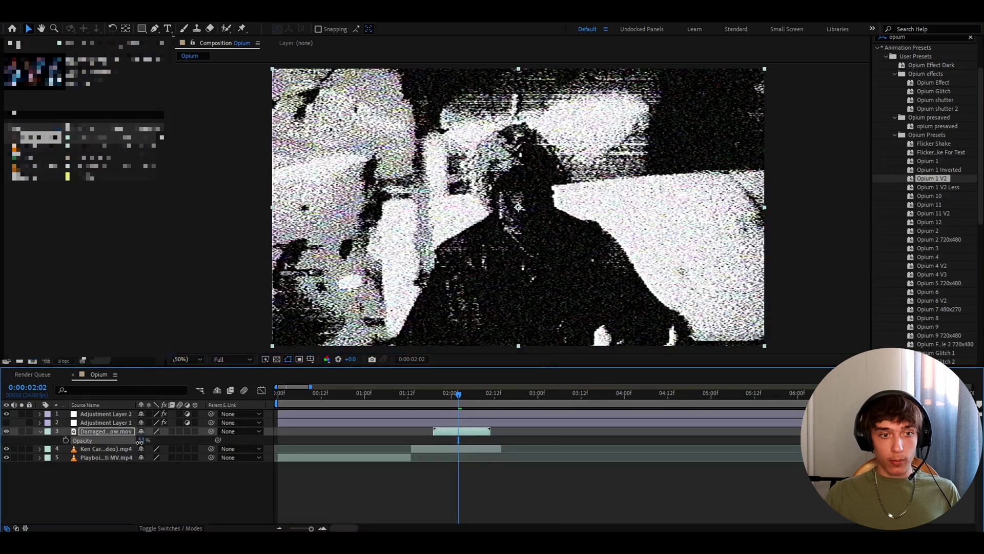
click(142, 440)
text(70)
key(Return)
click(466, 398)
click(6, 432)
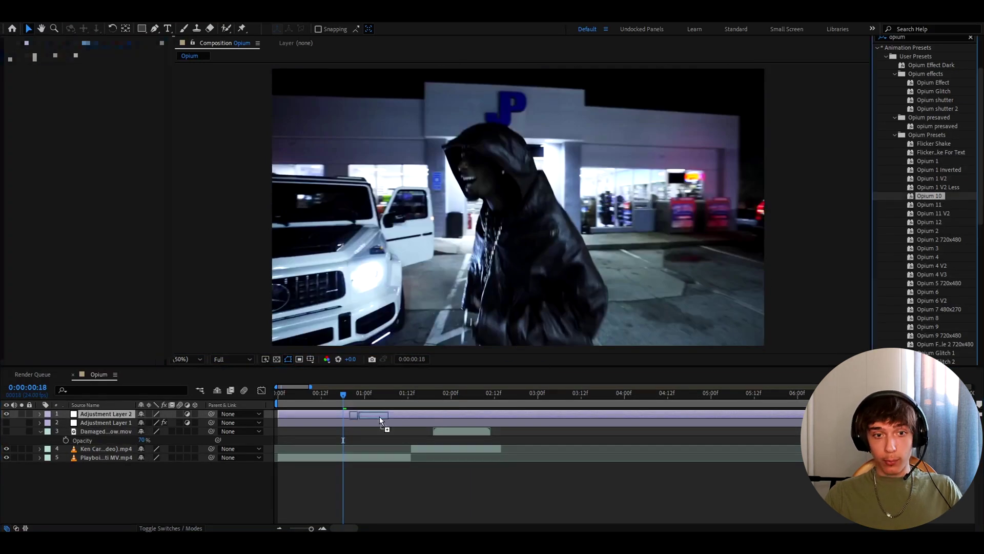
Start the Damaged Glint overlay at the playhead, show it, and apply Opium 2 to Adjustment Layer 2
drag(371, 421, 353, 435)
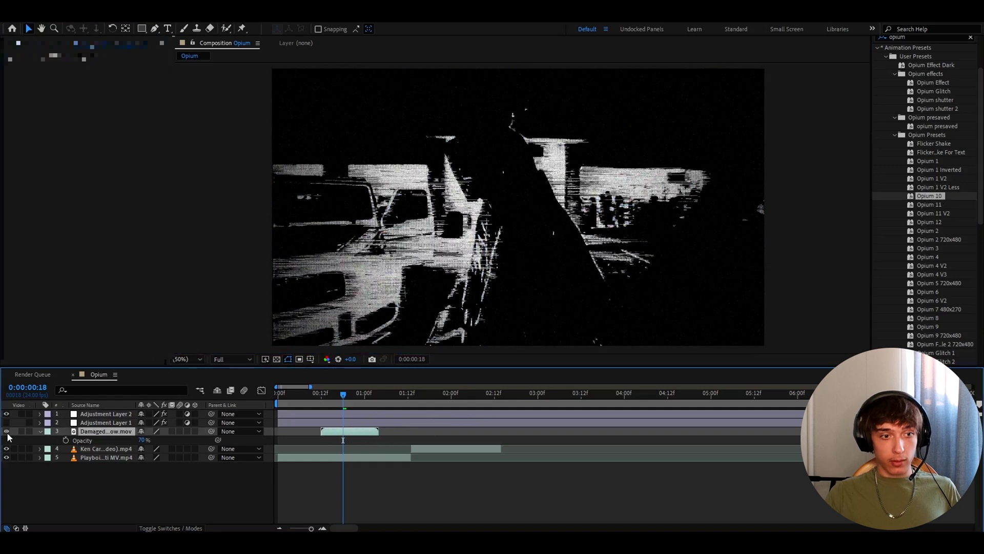
click(7, 432)
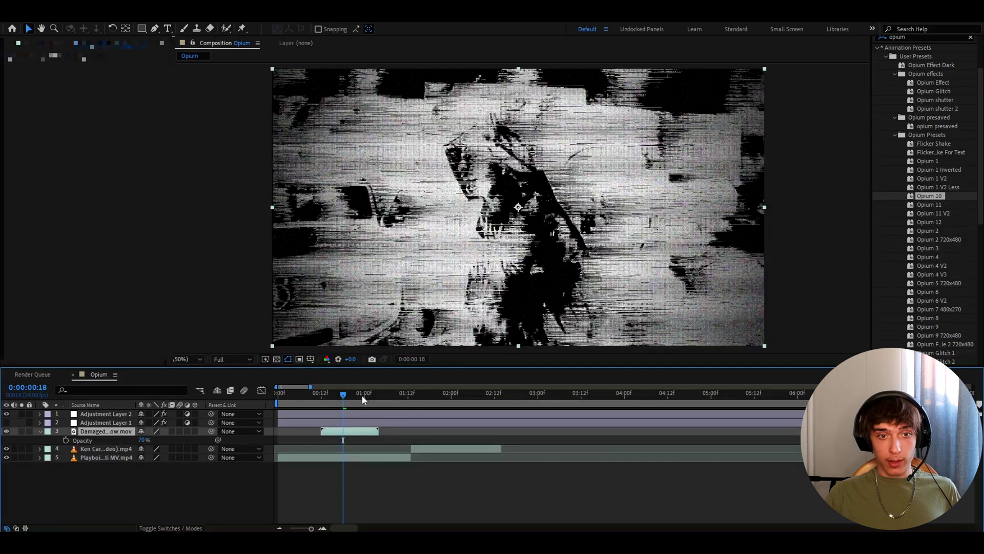
drag(928, 230, 338, 414)
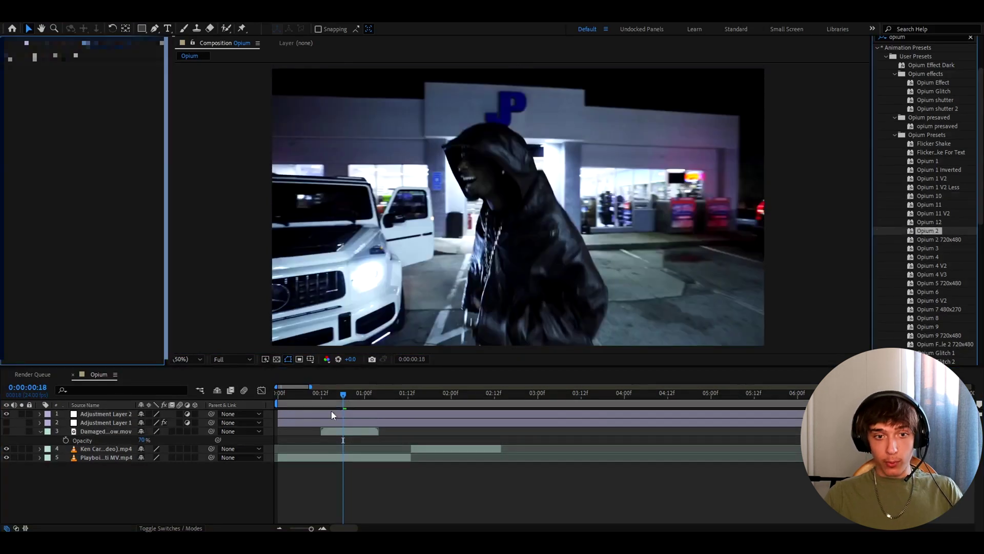
click(451, 394)
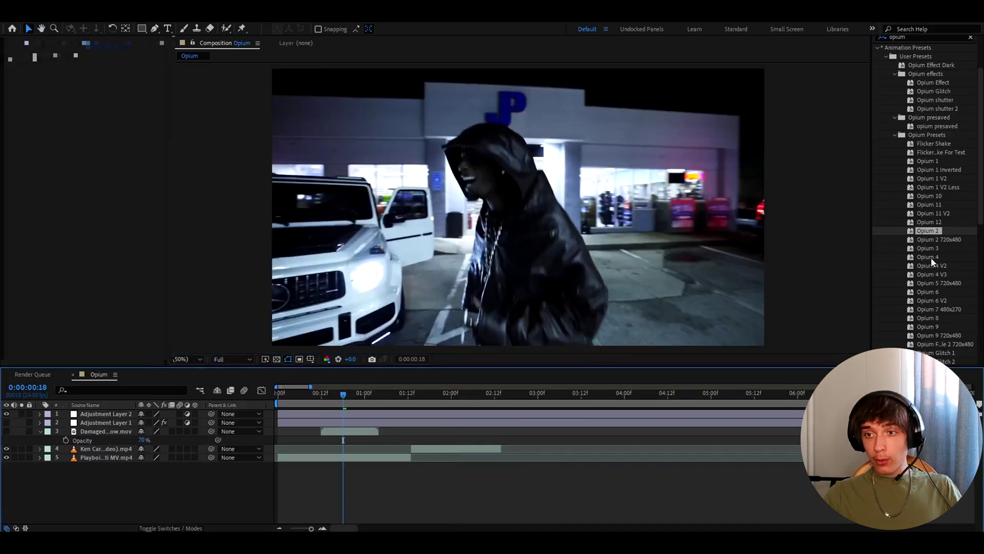
Apply the Opium 4 preset to Adjustment Layer 2 and review frames 02:00, 02:05 and 01:15
drag(932, 262, 341, 414)
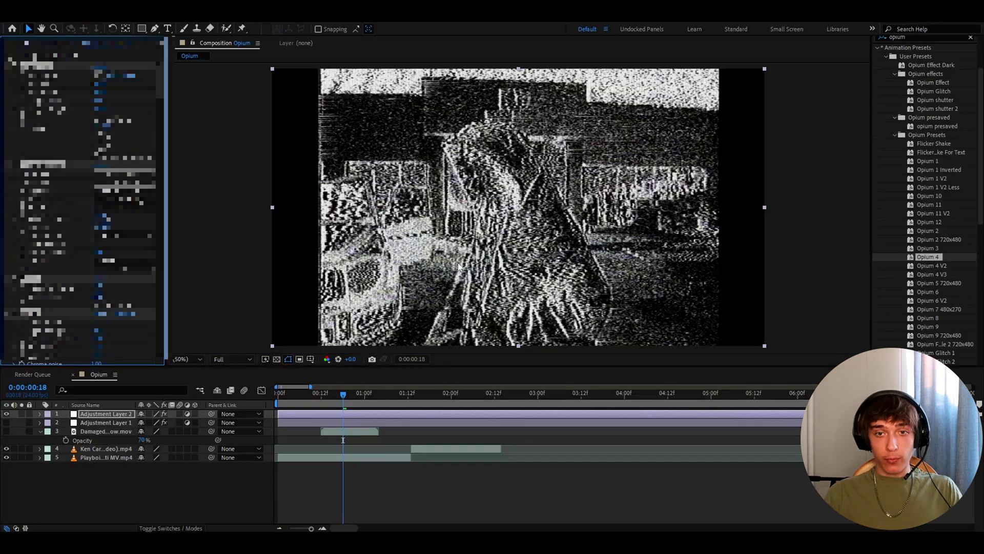
click(451, 404)
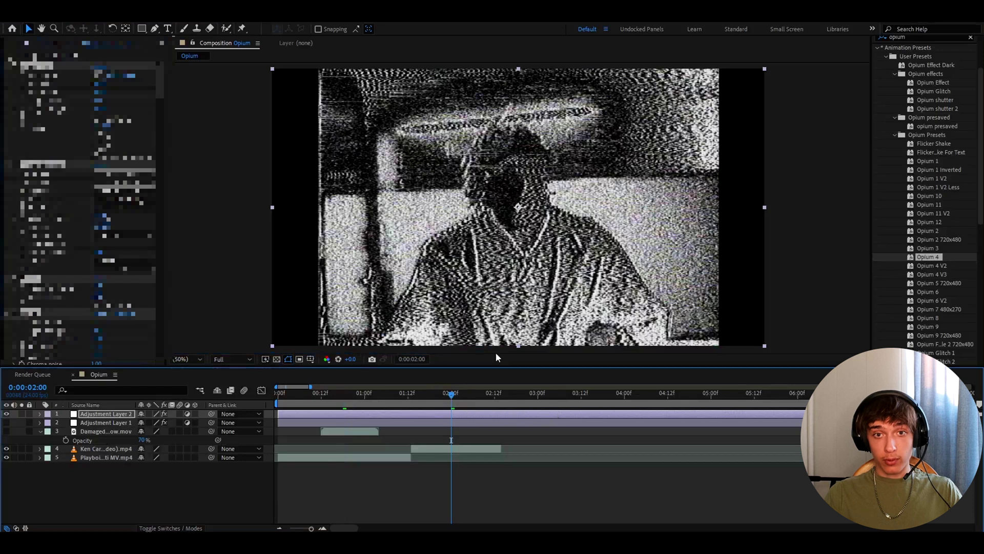
click(469, 404)
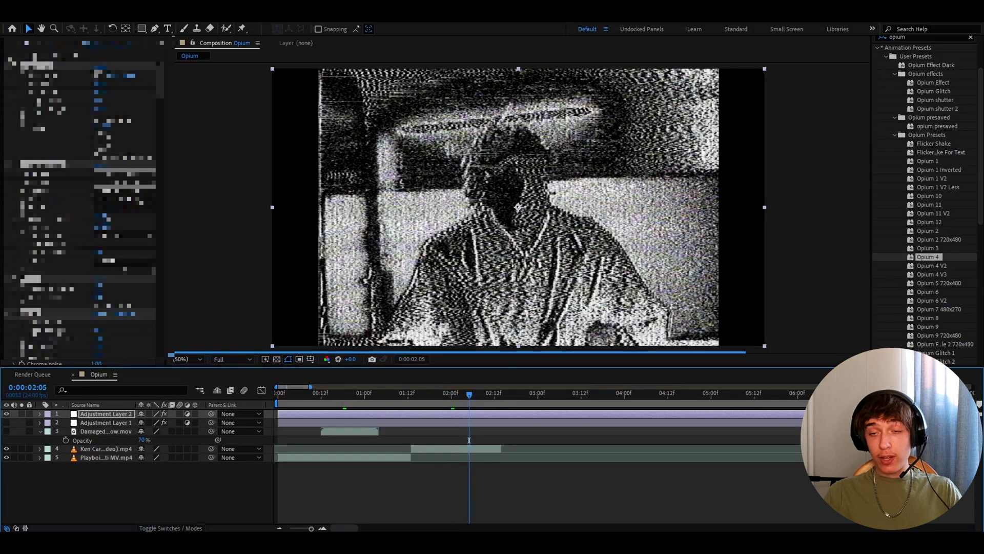
click(418, 403)
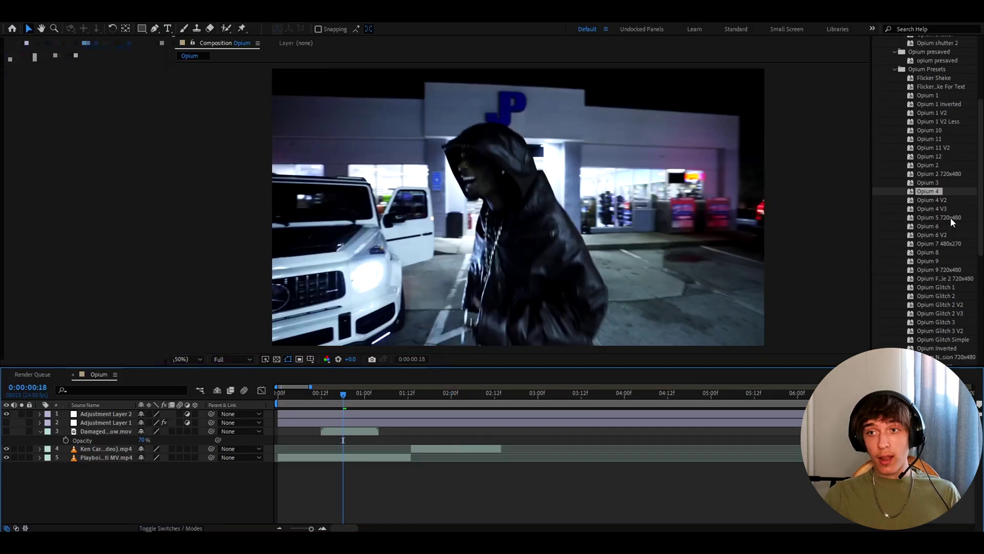
Try the Opium 5 720x480 look on the adjustment layer, undo it, and select the bottom clip
click(951, 218)
scroll(952, 206, down, 2)
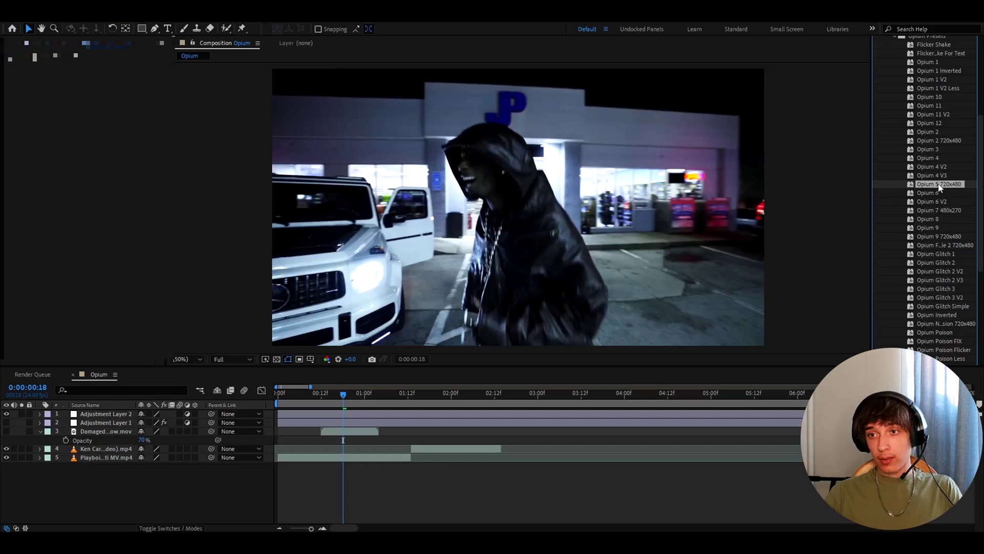
drag(938, 184, 341, 415)
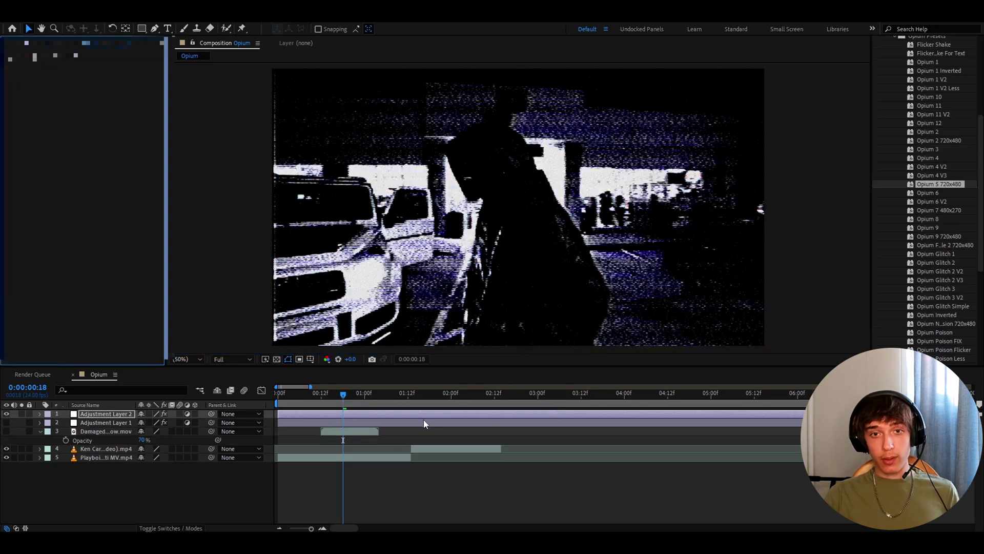
key(ctrl+z)
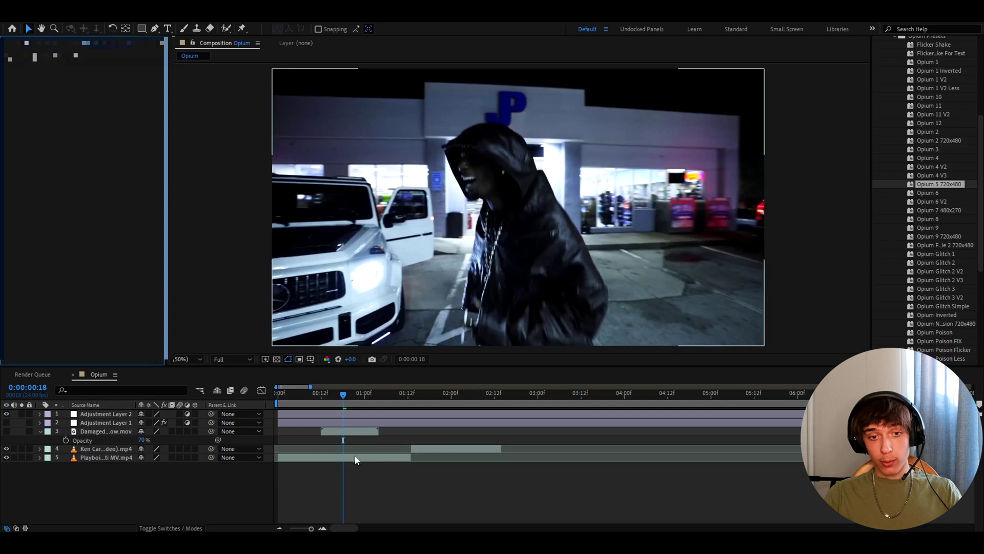
click(355, 458)
Pre-compose the bottom music-video clip into a 720x480 precomp, moving all attributes
right_click(345, 459)
click(381, 403)
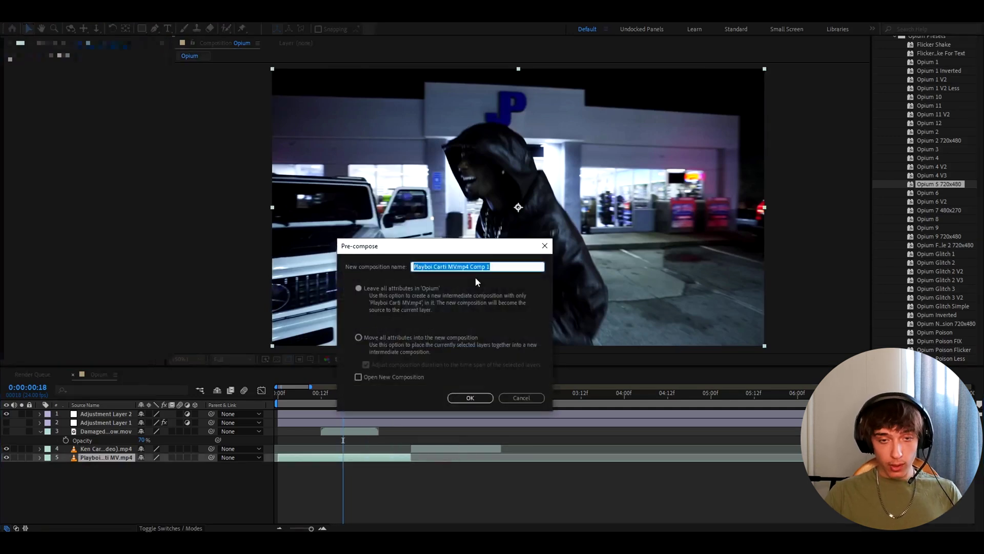
text(720x480)
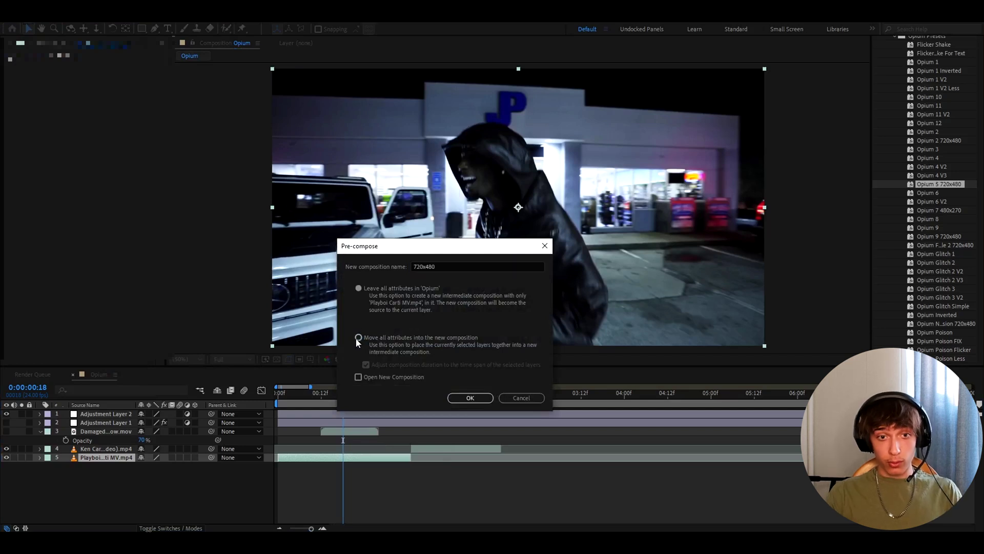
click(358, 338)
click(456, 398)
Inside the precomp, set the composition size to 720×480
double_click(345, 458)
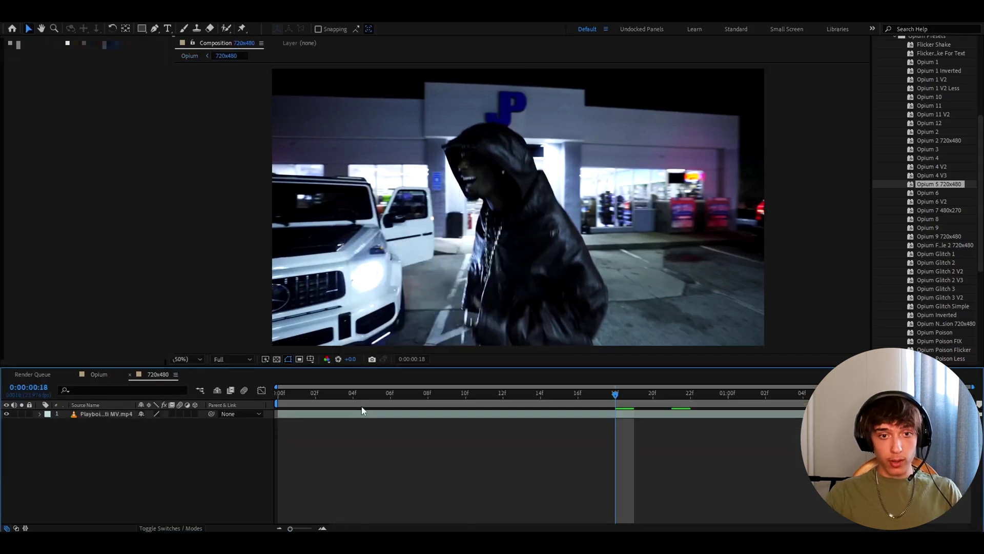
click(48, 16)
click(77, 39)
click(455, 255)
text(720)
key(Return)
click(456, 270)
text(480)
key(Return)
Scale the footage to 37.5% and add an adjustment layer above it
key(s)
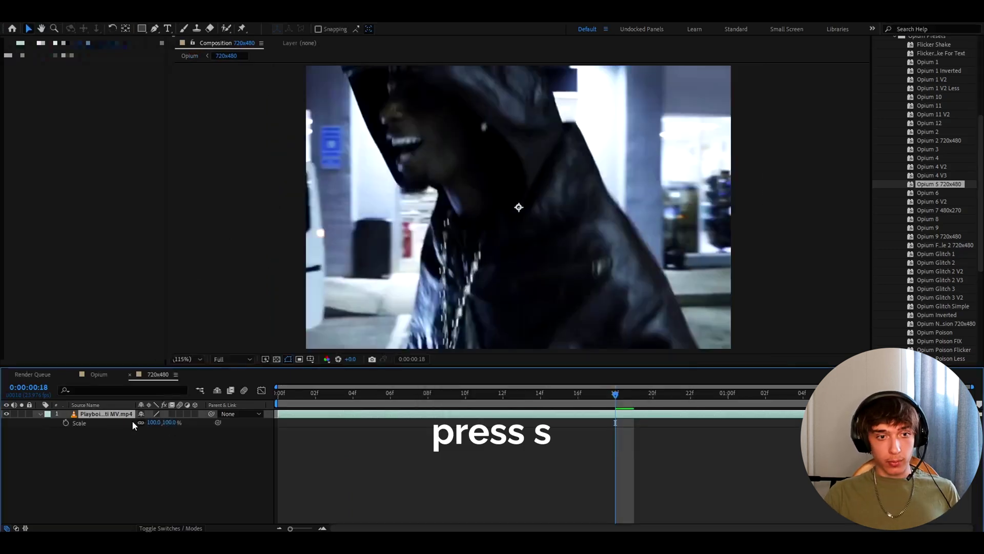
drag(154, 422, 117, 424)
click(153, 422)
text(7.4)
key(Return)
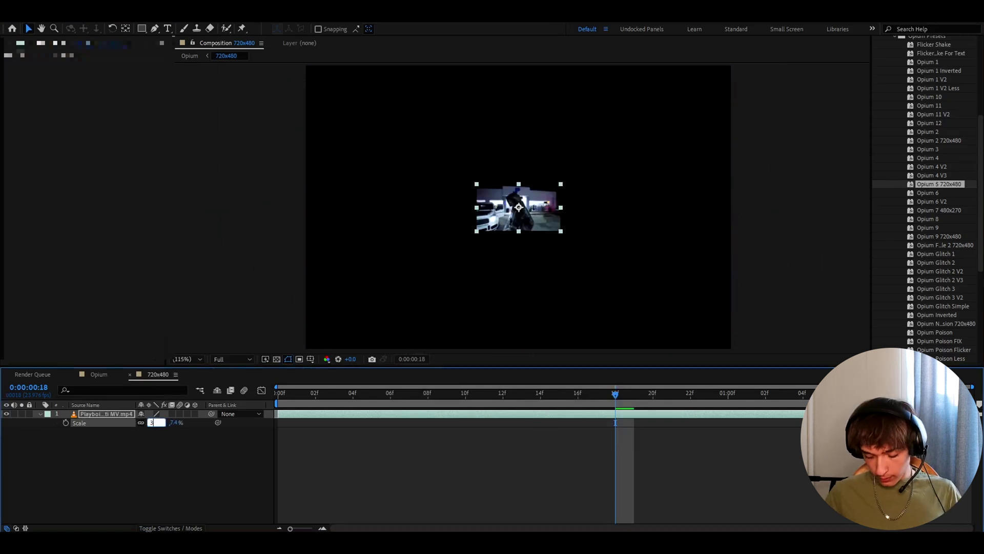
text(37.5)
key(Return)
key(ctrl+alt+y)
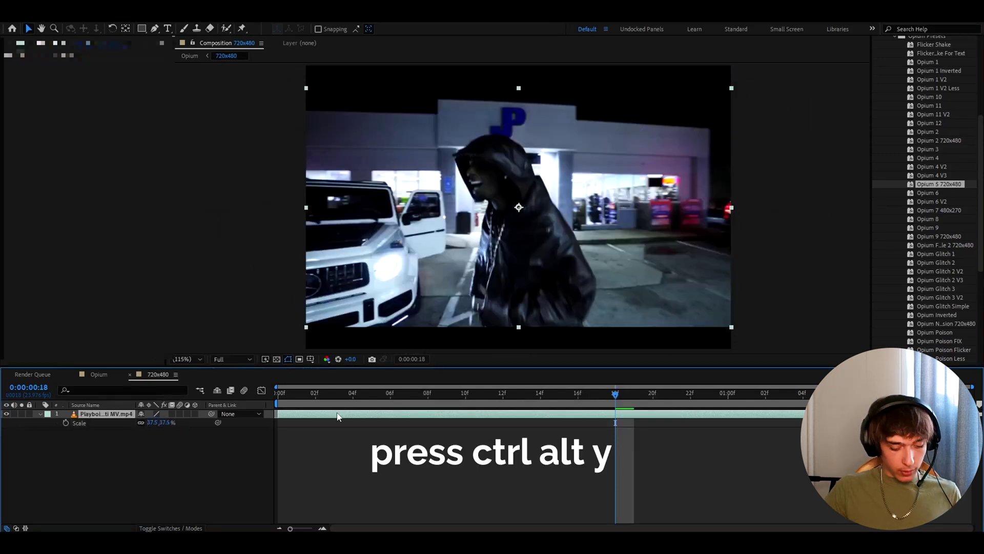
drag(934, 184, 618, 417)
key(ctrl+z)
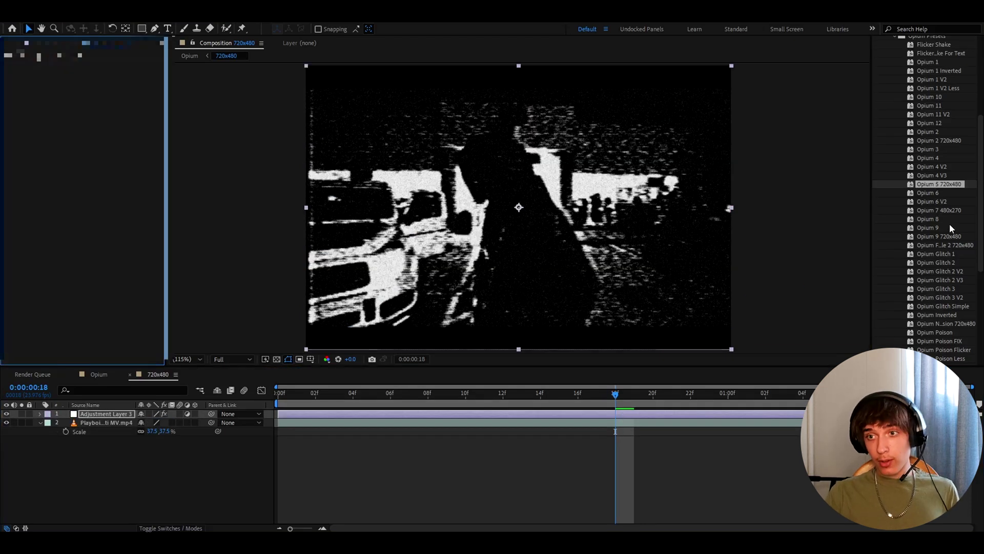
drag(934, 141, 615, 413)
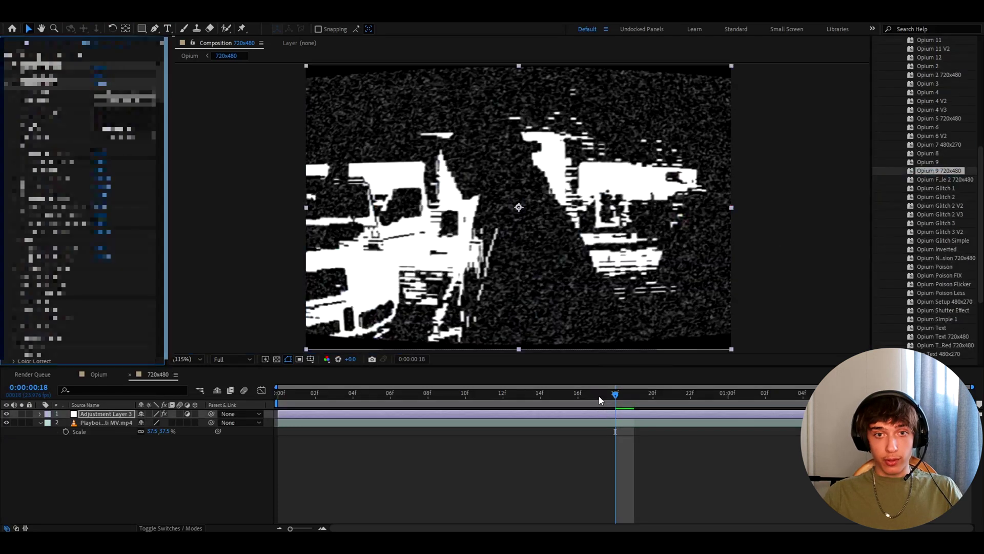
key(space)
click(616, 394)
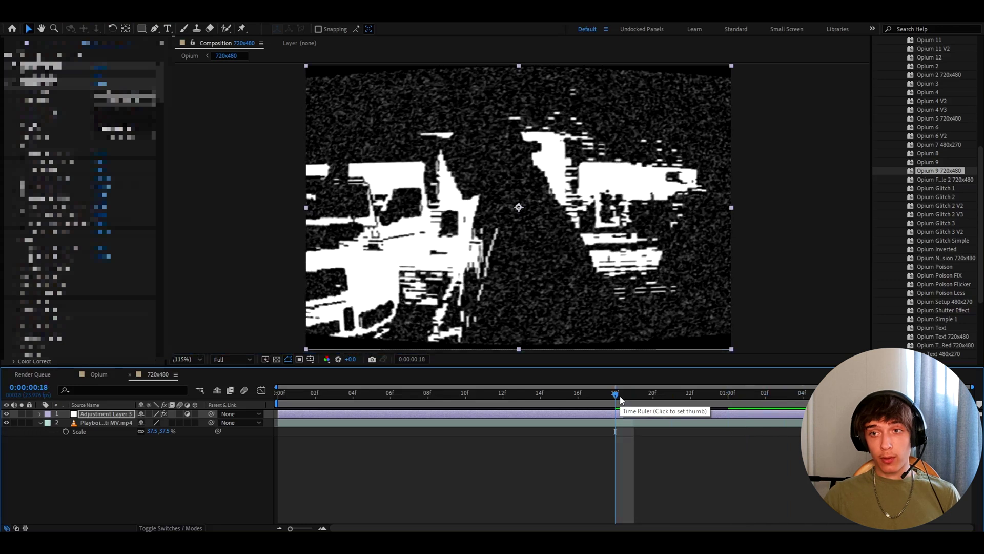
key(ctrl+z)
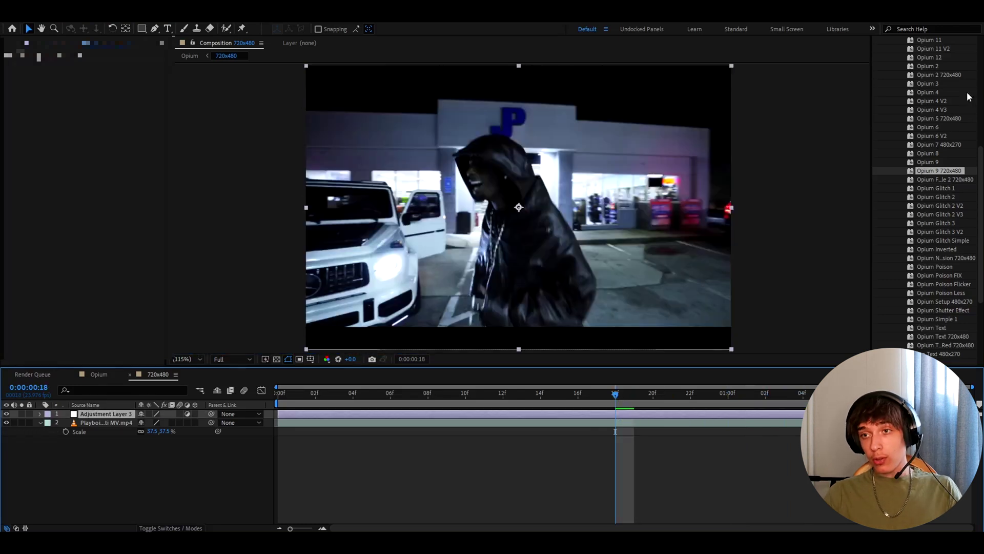
Resize the 720x480 precomp's composition to 480×270
click(966, 303)
scroll(952, 282, down, 3)
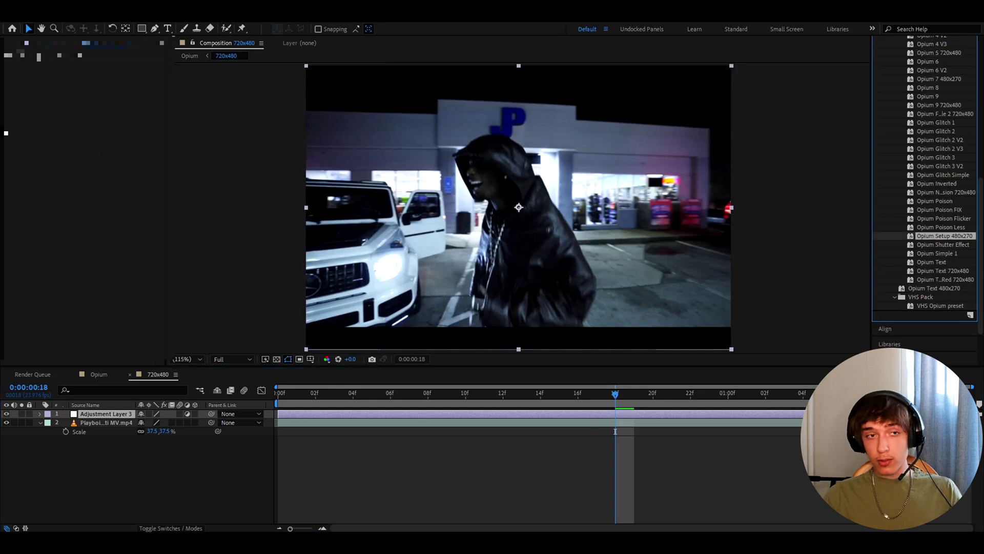
click(49, 16)
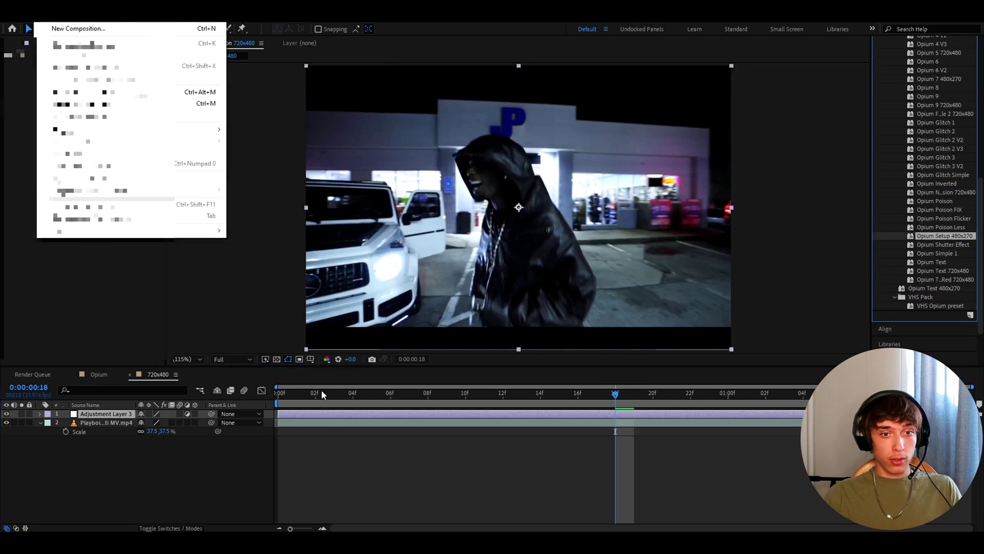
key(ctrl+k)
click(453, 256)
text(480)
click(458, 270)
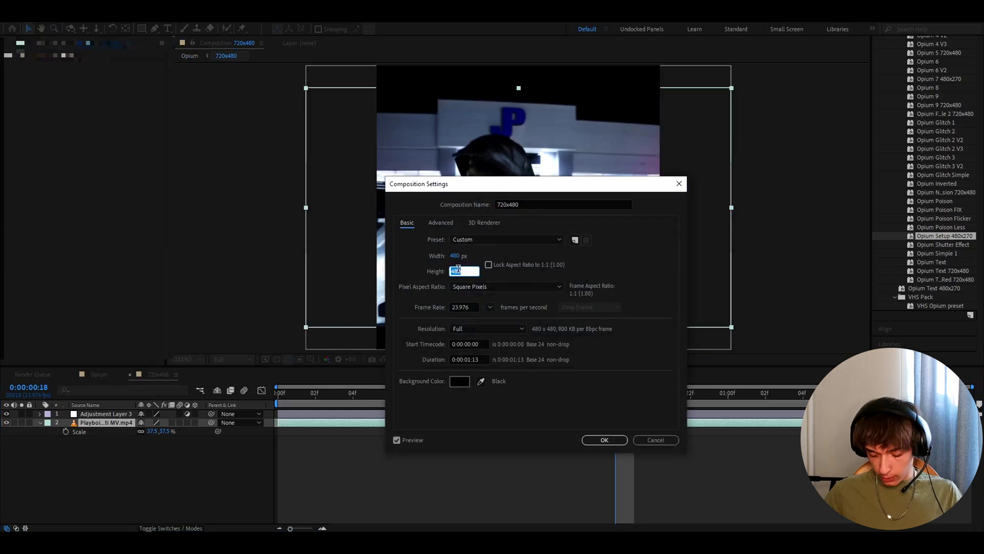
text(270)
key(Return)
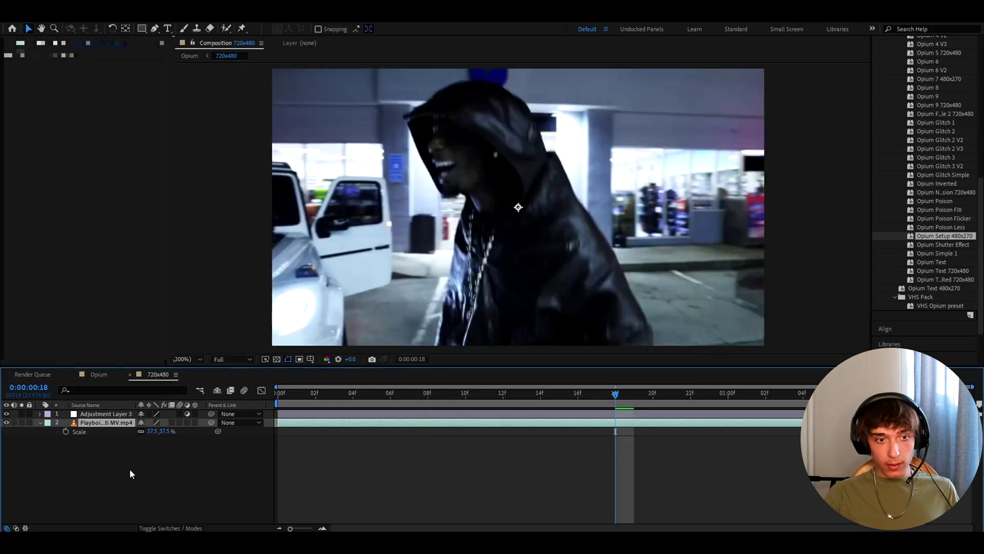
Scale the footage to 25% and replace Adjustment Layer 3 with one carrying Opium Freestyle 2 720x480
click(150, 432)
text(25)
key(Return)
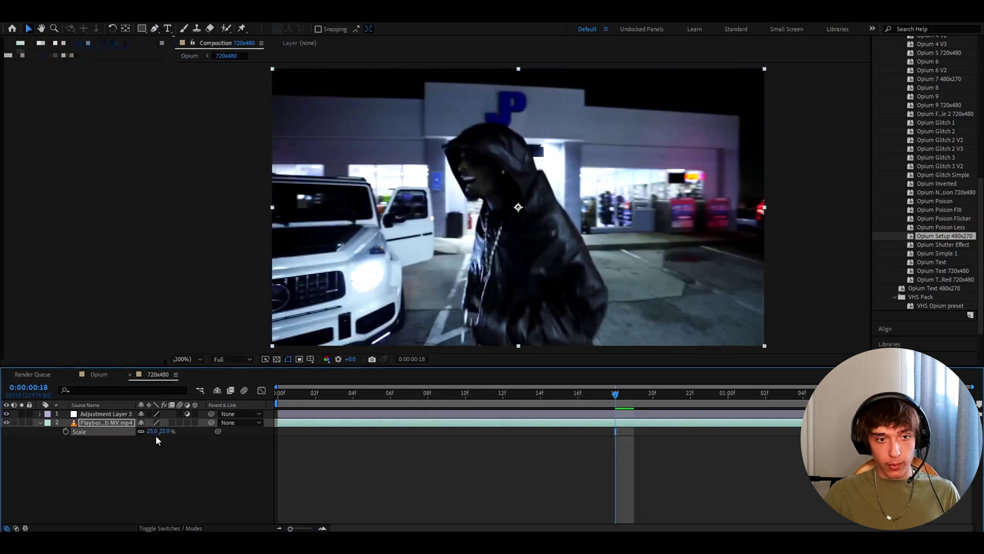
click(323, 414)
key(Delete)
click(323, 414)
key(ctrl+alt+y)
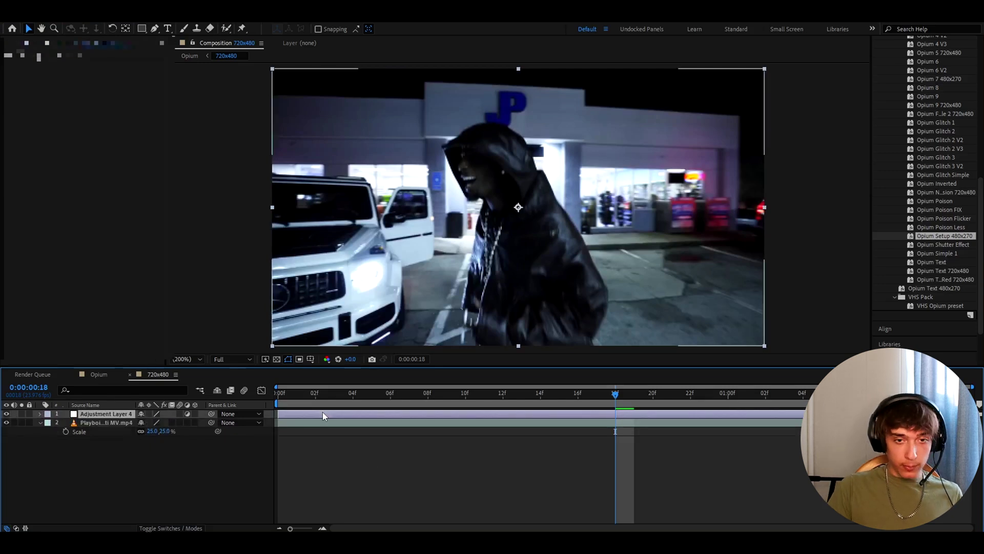
drag(870, 165, 833, 174)
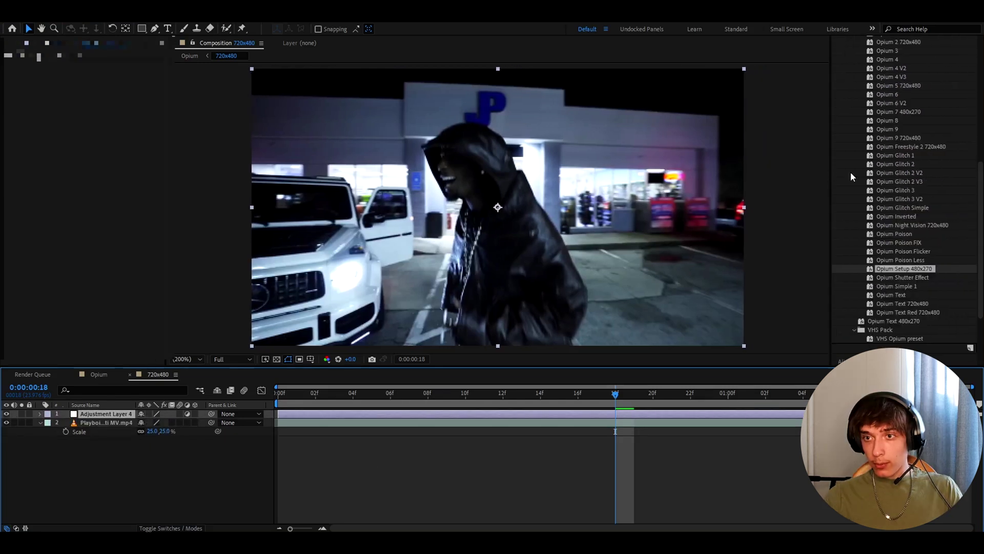
drag(907, 147, 615, 394)
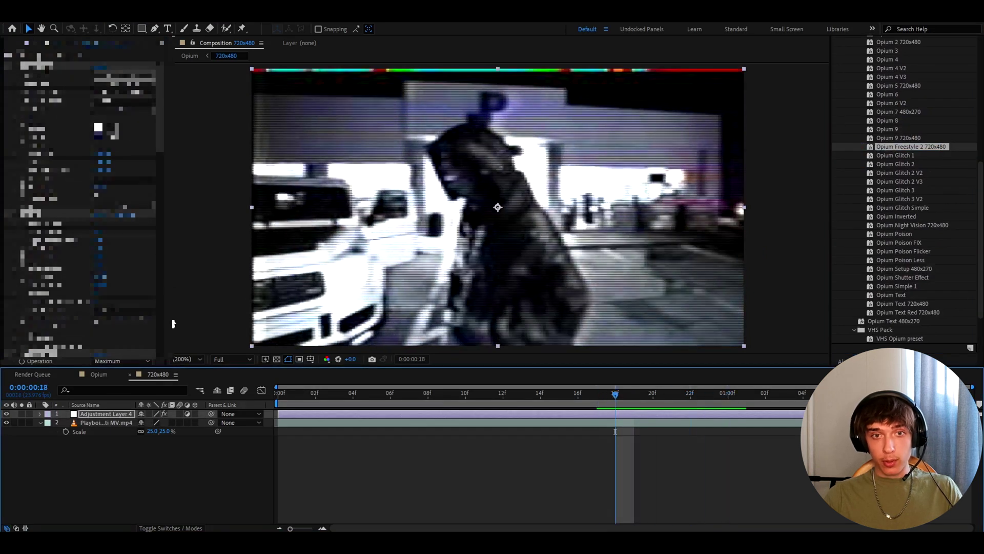
In the Opium composition, scale the precomp to 412% to fill the frame
click(99, 375)
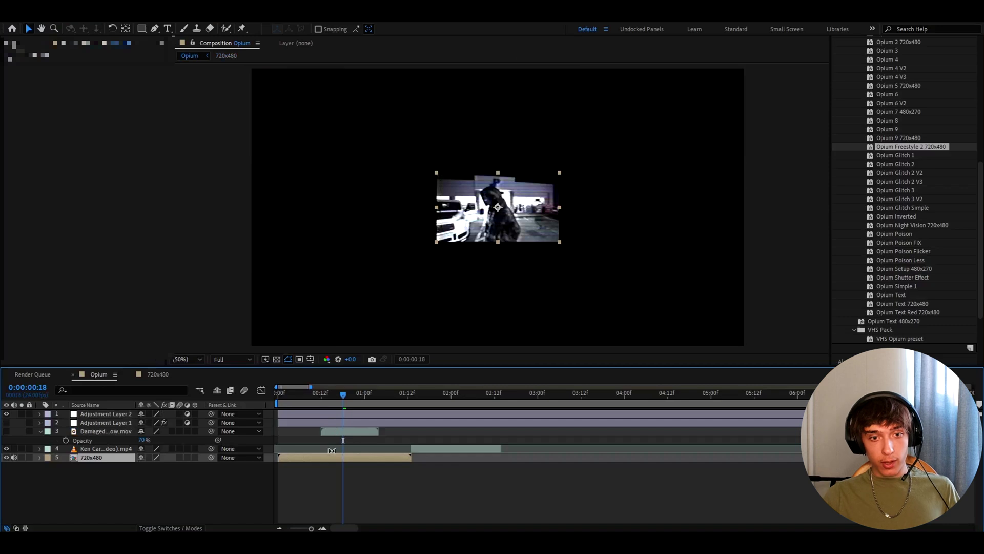
key(s)
drag(152, 466, 382, 396)
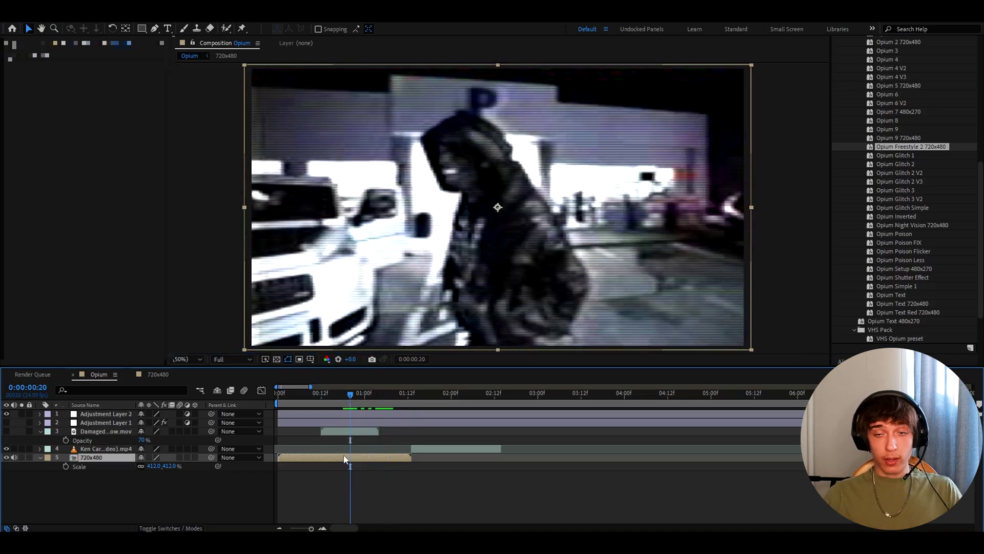
Rename the precomp 480x270 and swap Adjustment Layer 4's effects for Opium Setup 480x270
click(160, 375)
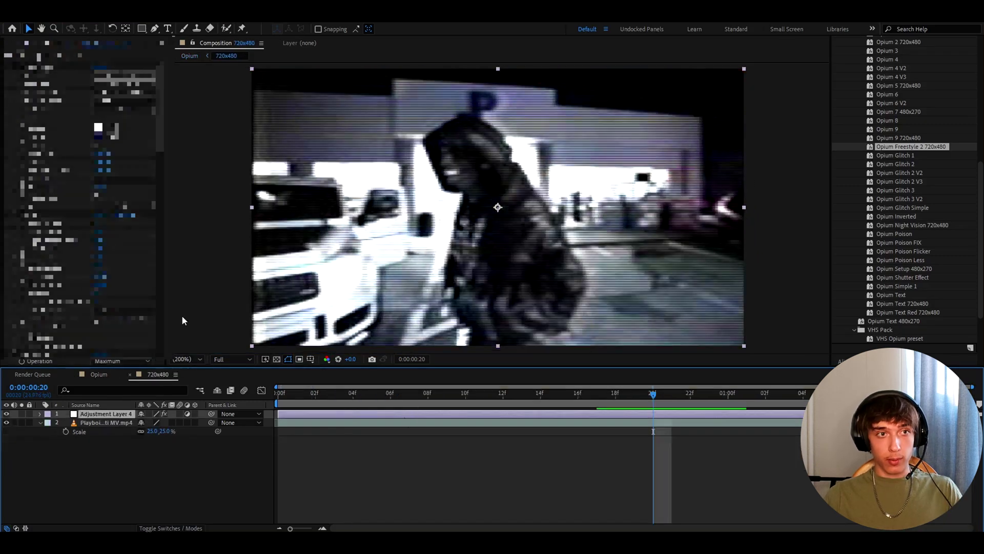
click(73, 24)
click(82, 44)
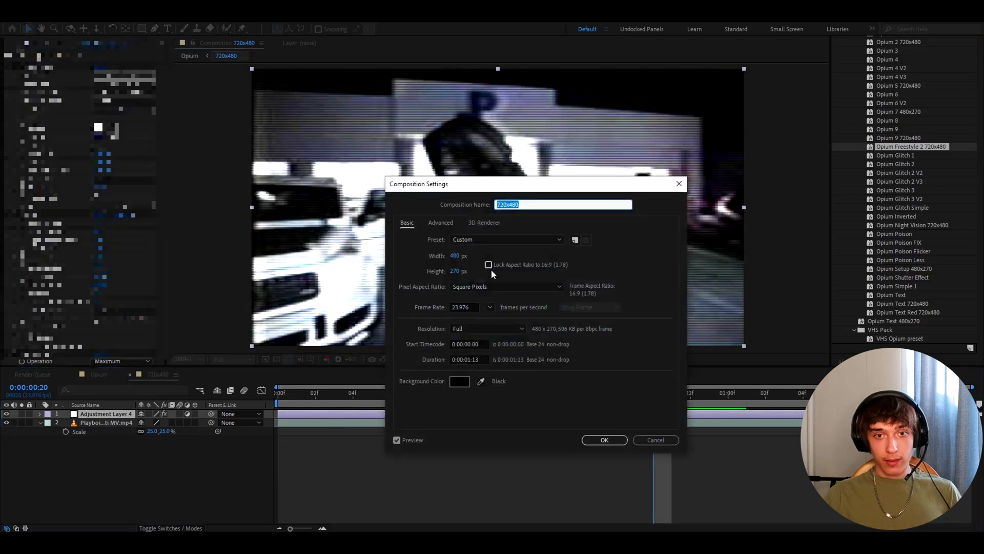
text(480x270)
key(Return)
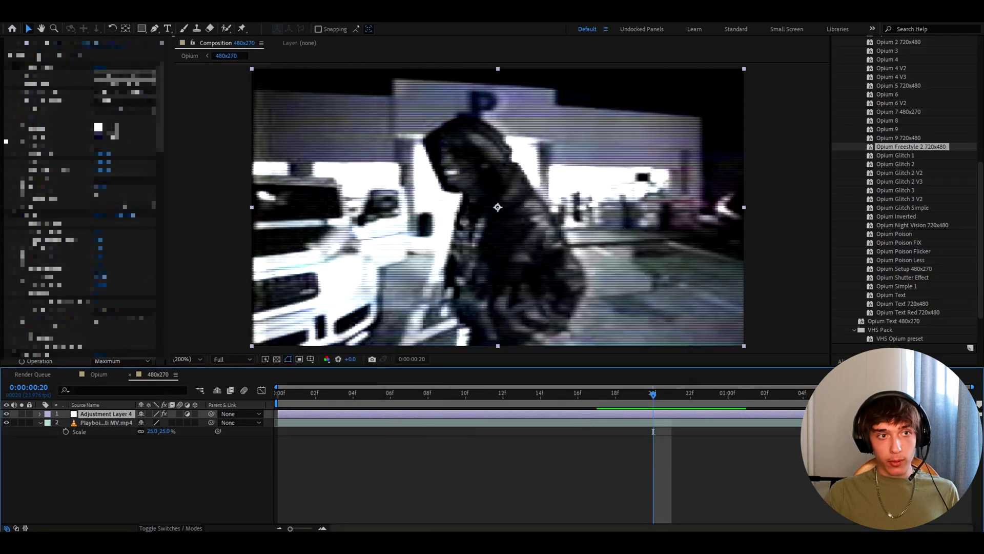
key(ctrl+shift+e)
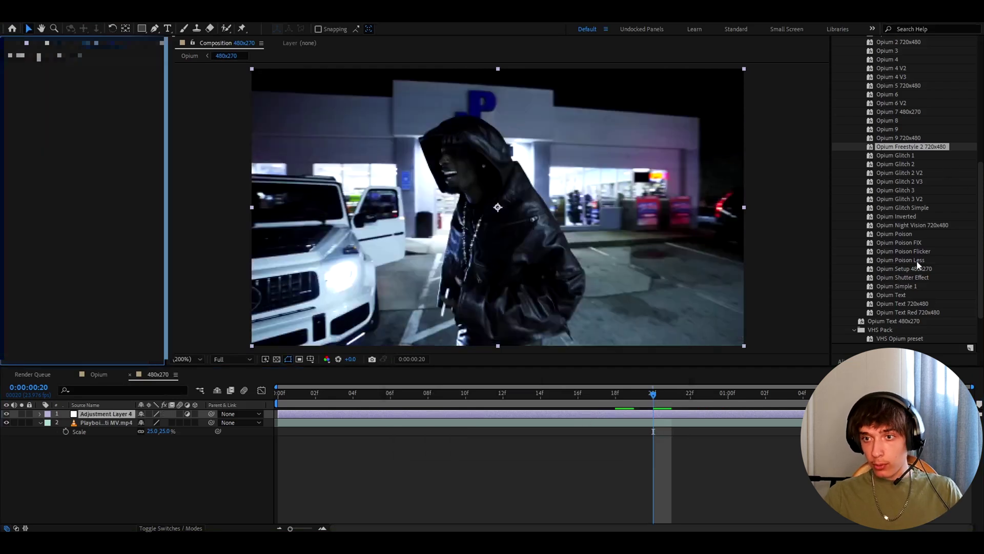
drag(911, 267, 647, 416)
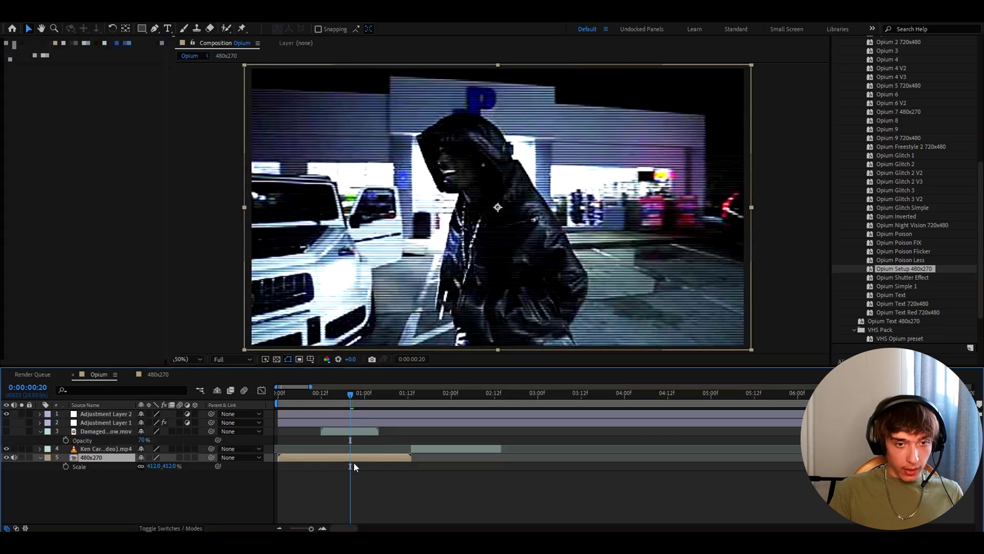
key(ctrl+alt+y)
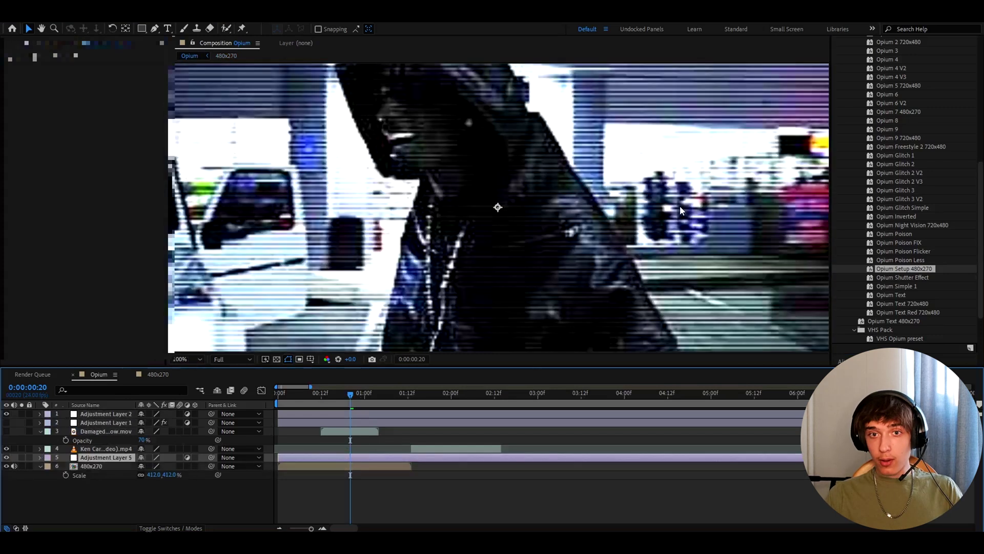
scroll(897, 177, up, 10)
click(802, 227)
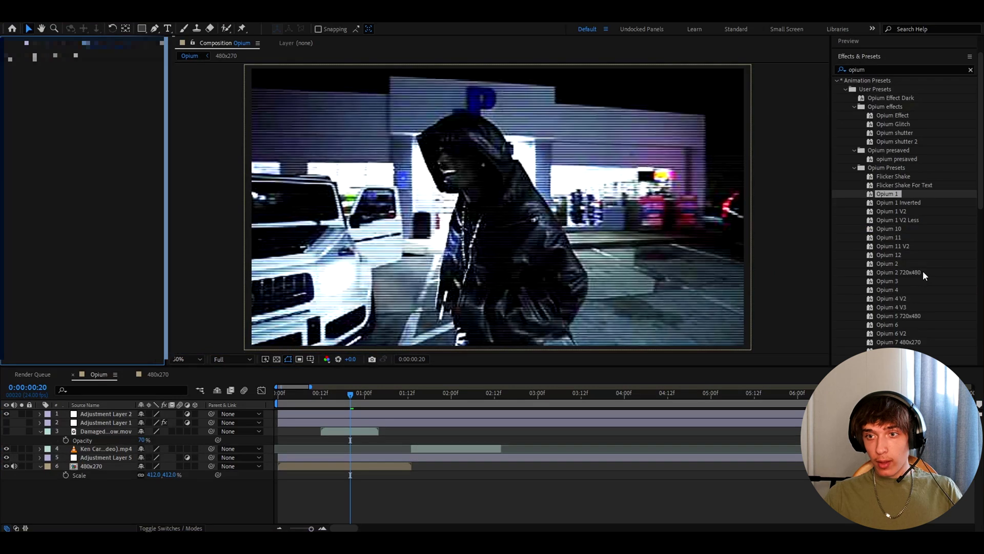
drag(896, 265, 362, 457)
drag(388, 389, 386, 394)
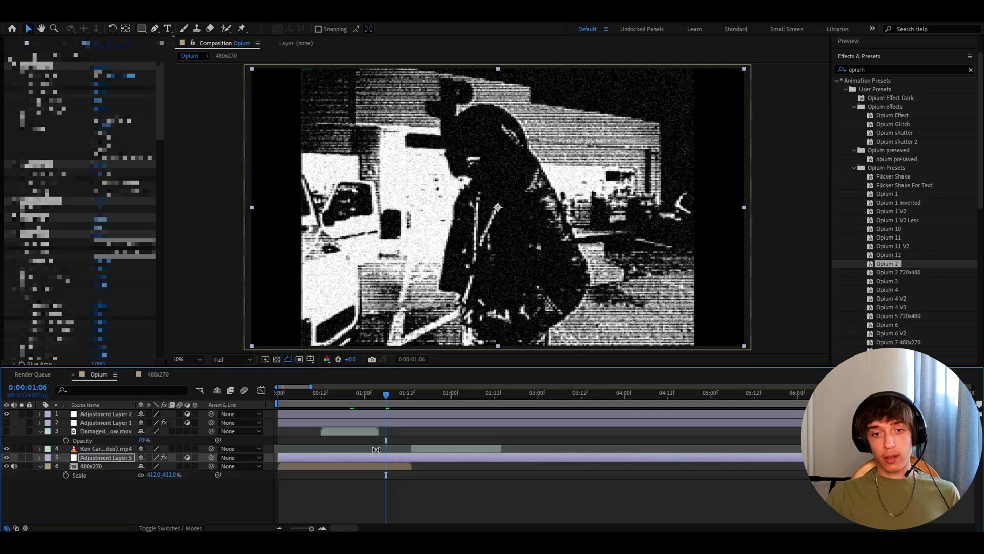
key(ctrl+k)
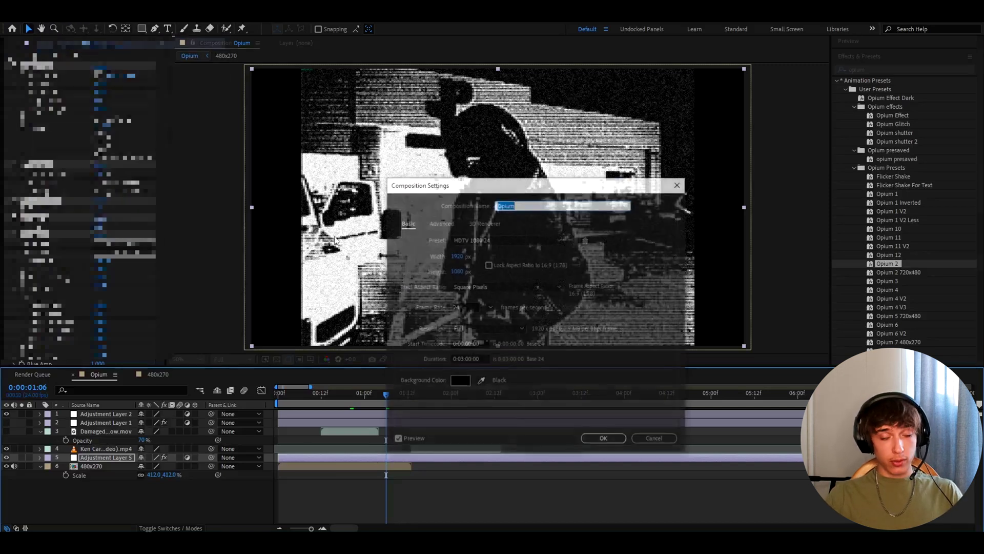
click(464, 307)
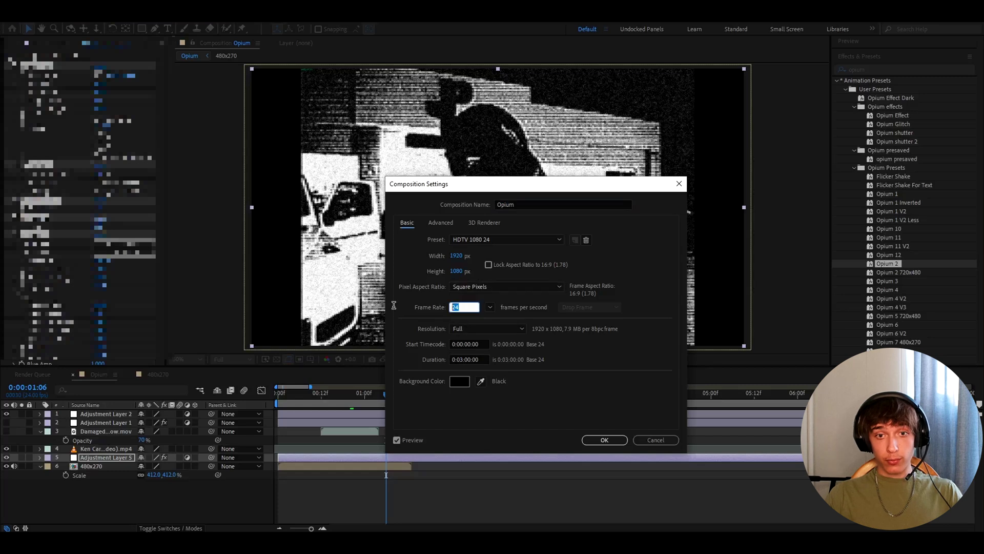
click(605, 440)
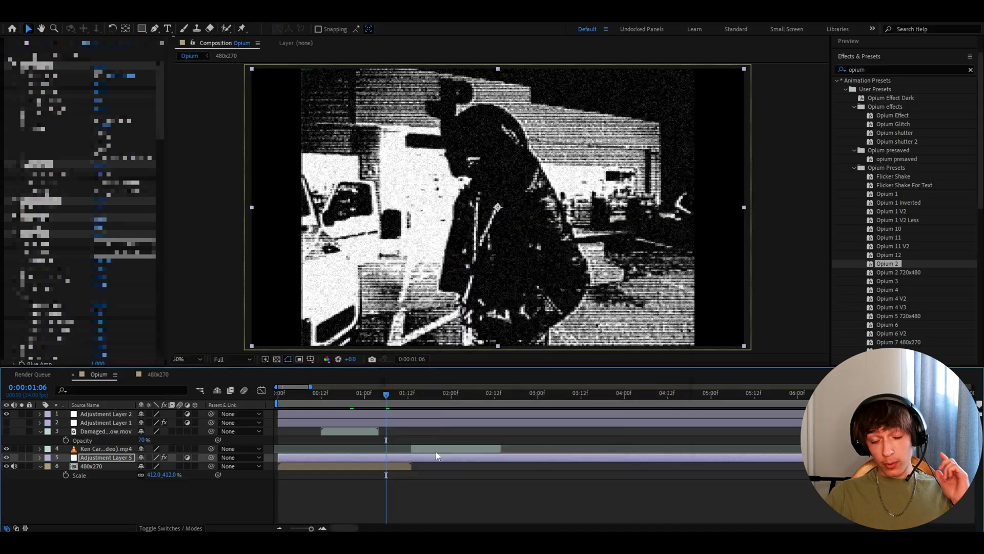
key(Delete)
drag(386, 394, 418, 398)
Add an adjustment layer above the second clip, split it at the playhead and delete the extra part
click(434, 449)
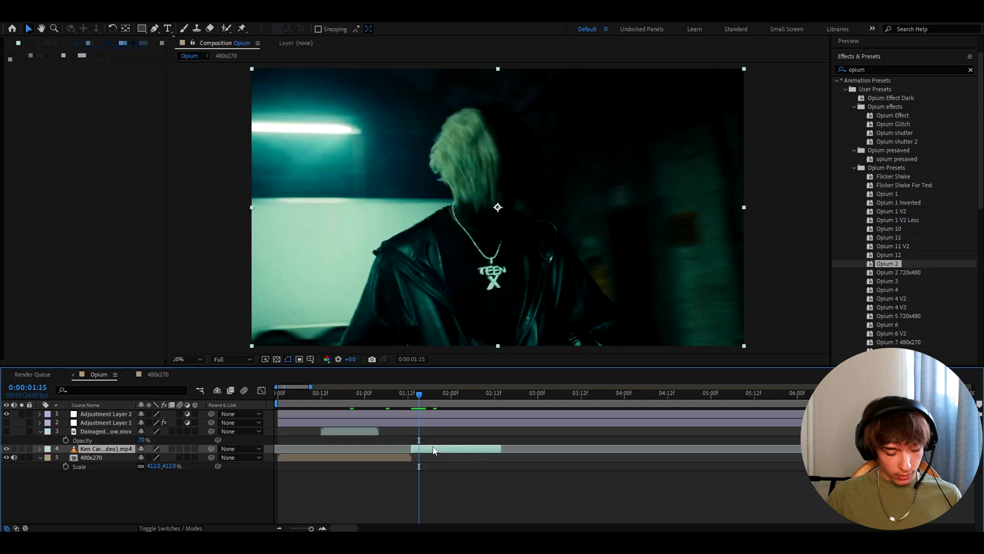
key(ctrl+alt+y)
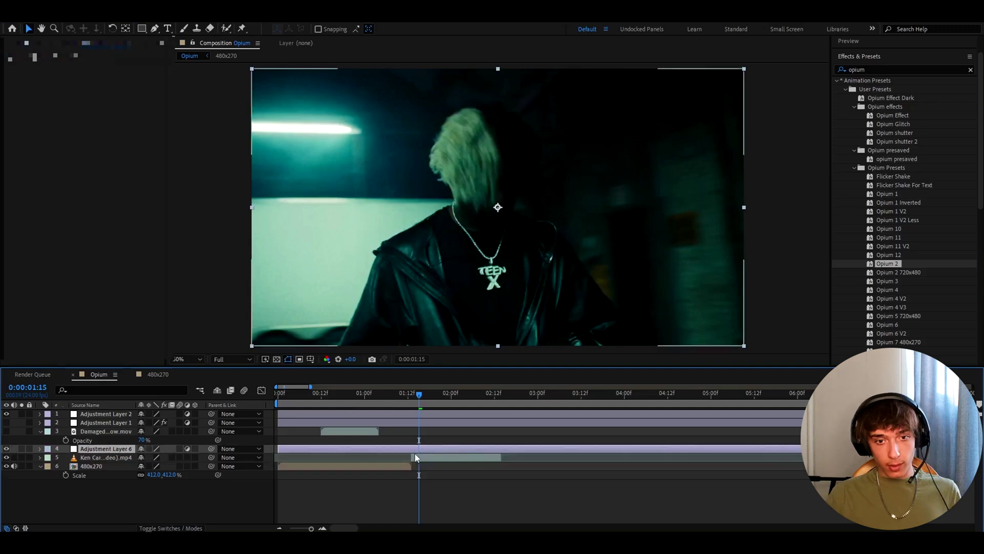
key(ctrl+shift+d)
key(Delete)
key(=)
key(Page_Up)
key(Page_Up)
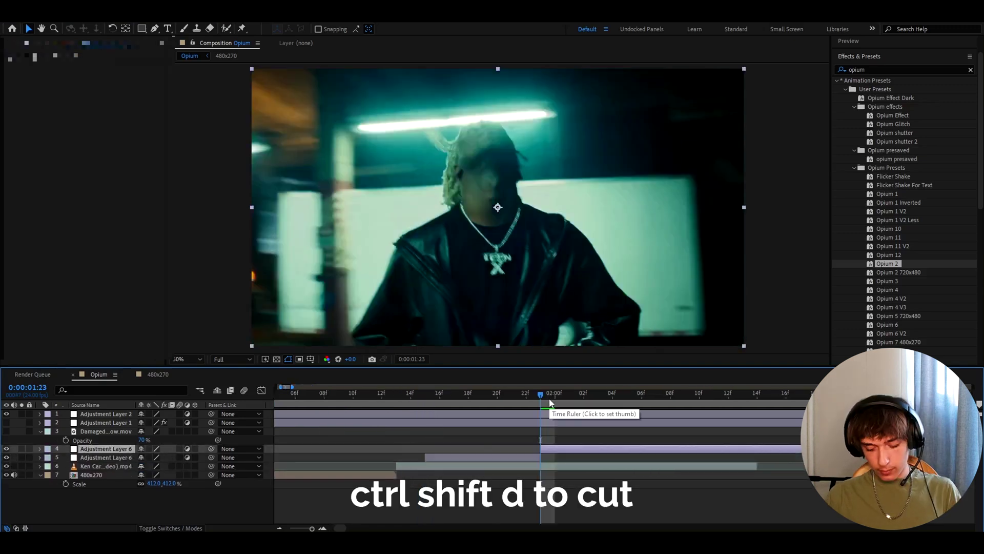
click(436, 449)
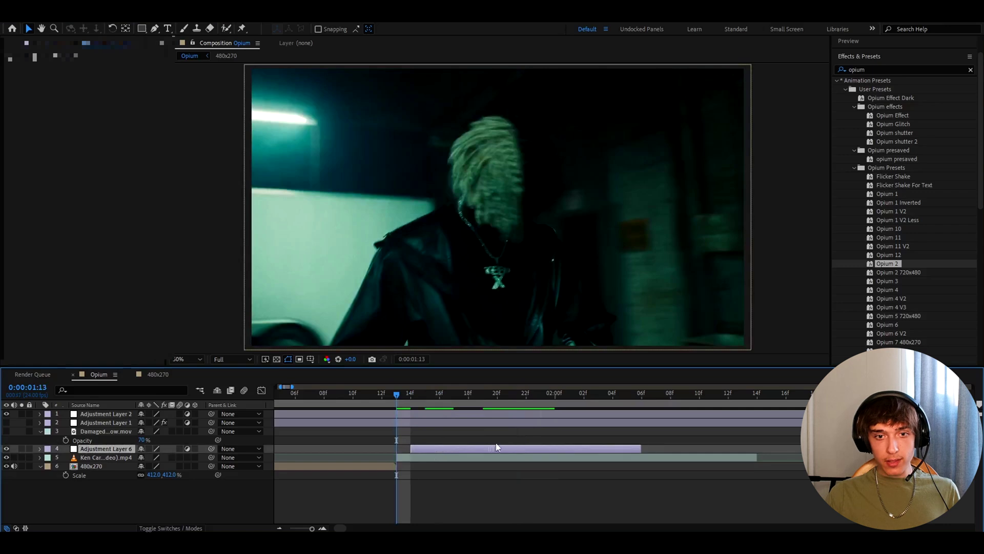
drag(395, 396, 425, 405)
scroll(894, 213, down, 8)
scroll(898, 223, up, 4)
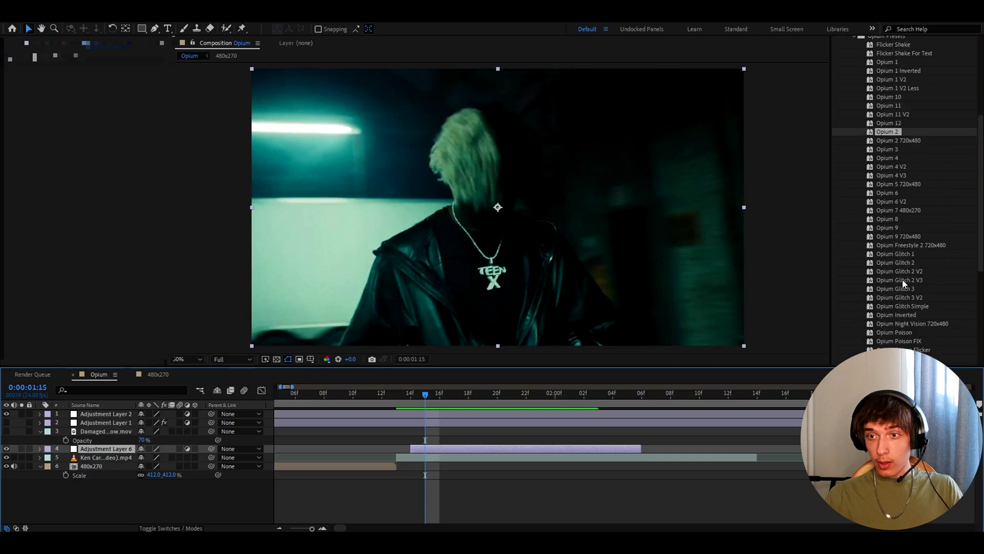
Apply Opium Glitch 2 V3 to Adjustment Layer 6, shift its keyframes one frame earlier, start at 16f
drag(901, 280, 425, 448)
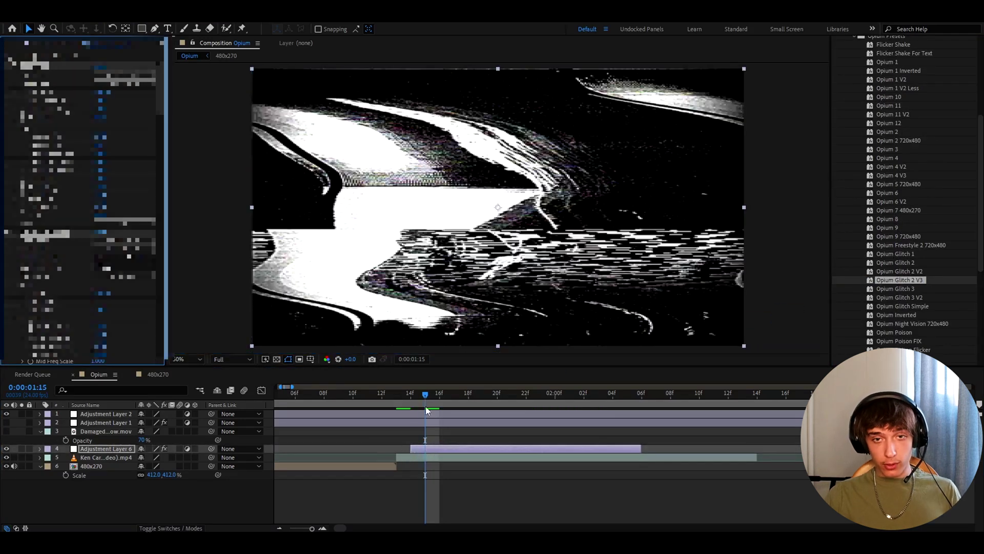
key(u)
scroll(430, 447, down, 1)
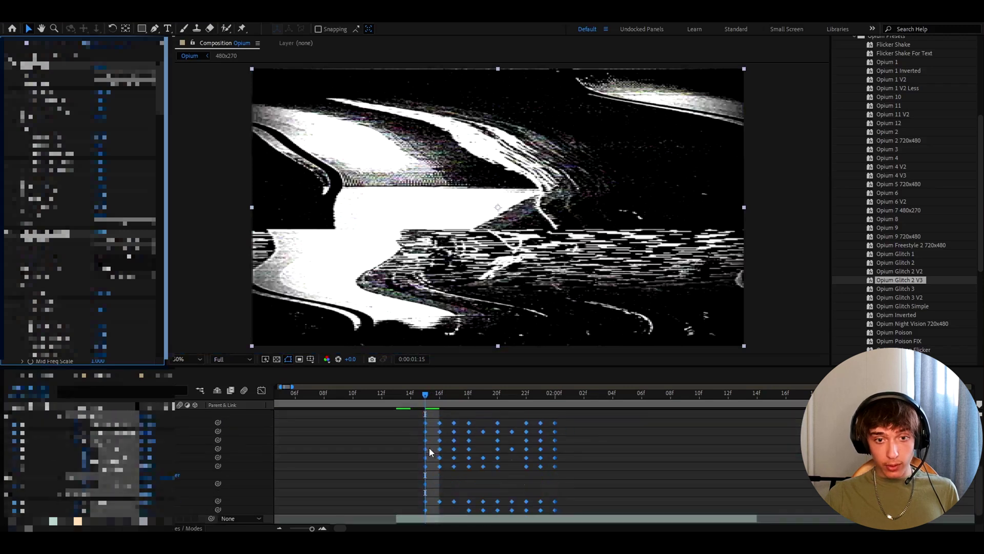
drag(426, 447, 449, 449)
key(Page_Up)
scroll(416, 434, up, 1)
scroll(448, 436, down, 3)
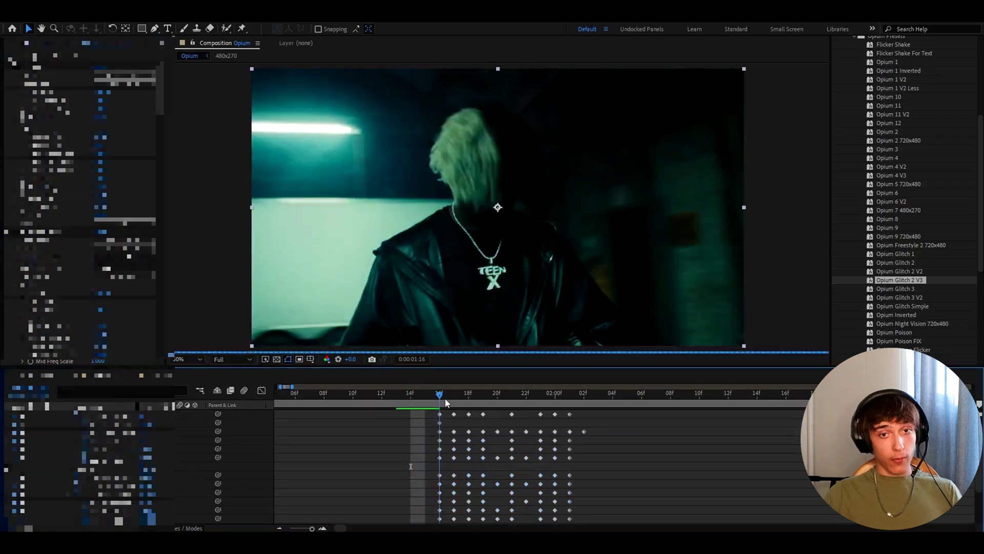
key(Page_Down)
key(Page_Down)
scroll(447, 411, up, 3)
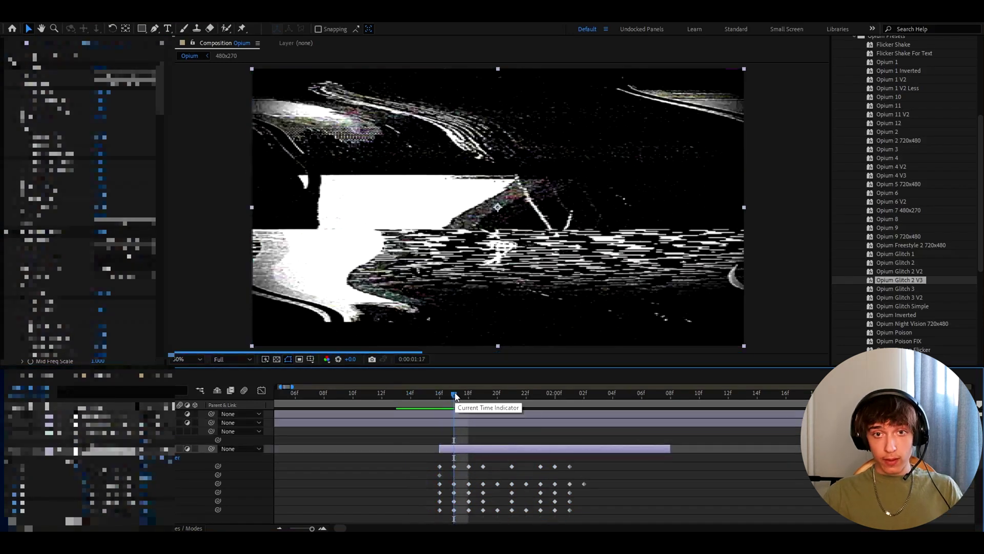
key(Page_Down)
key(Page_Down)
Trim the glitch layer to end around 02:02, then return to 01:15 and select the clip
drag(487, 398, 571, 408)
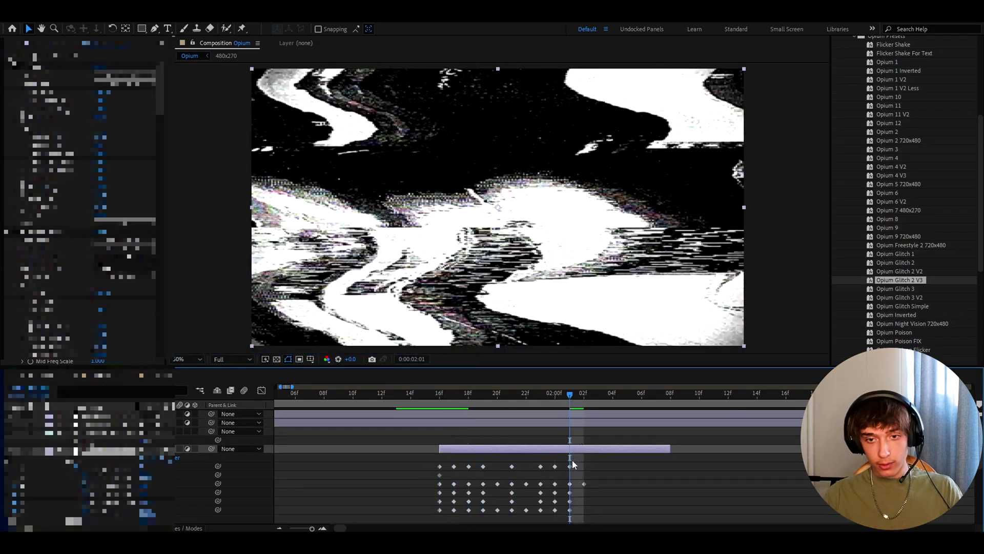
scroll(571, 463, down, 3)
key(Page_Up)
key(Page_Up)
key(Page_Up)
scroll(652, 435, up, 2)
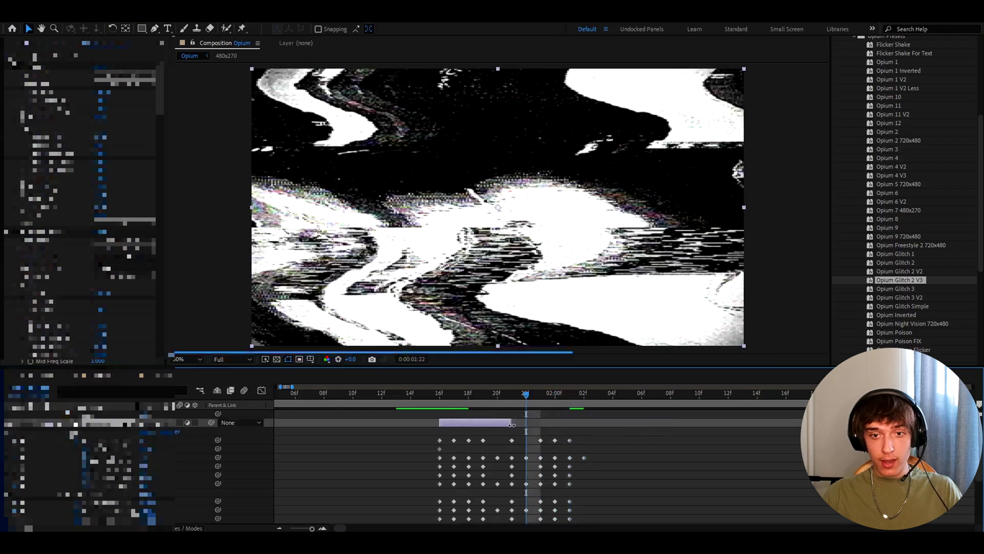
drag(512, 425, 485, 422)
drag(532, 401, 583, 422)
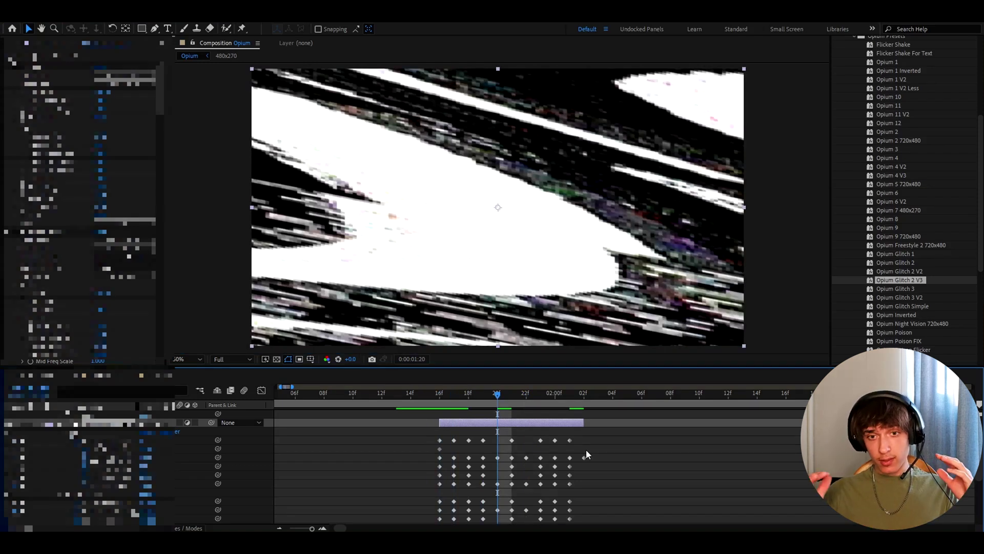
drag(443, 399, 423, 406)
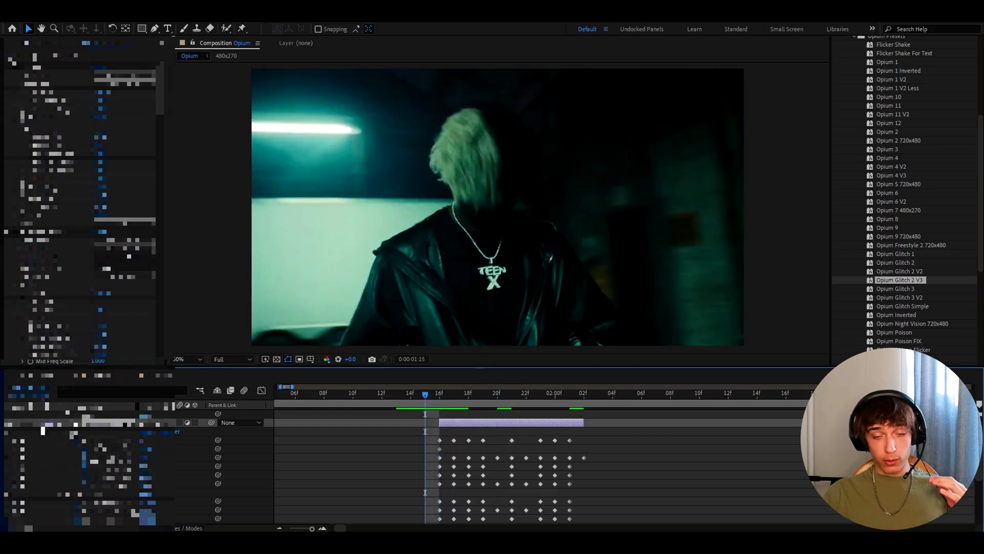
key(u)
click(453, 463)
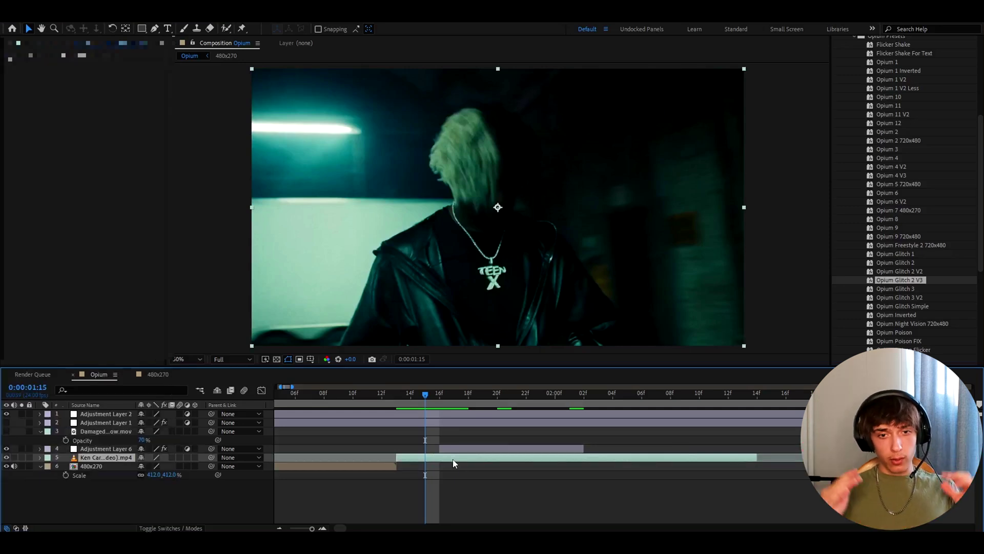
Duplicate the music-video clip and trim the copy to start at 01:15
key(ctrl+d)
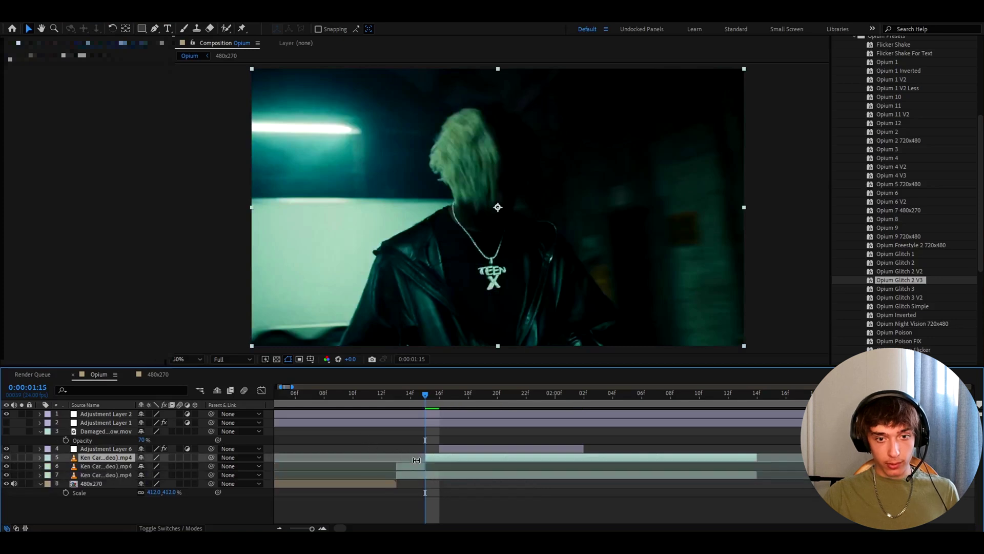
key(alt+bracketleft)
click(433, 447)
click(429, 455)
Add Posterize Time to the upper copy with a frame rate of 6
key(ctrl+space)
text(poster)
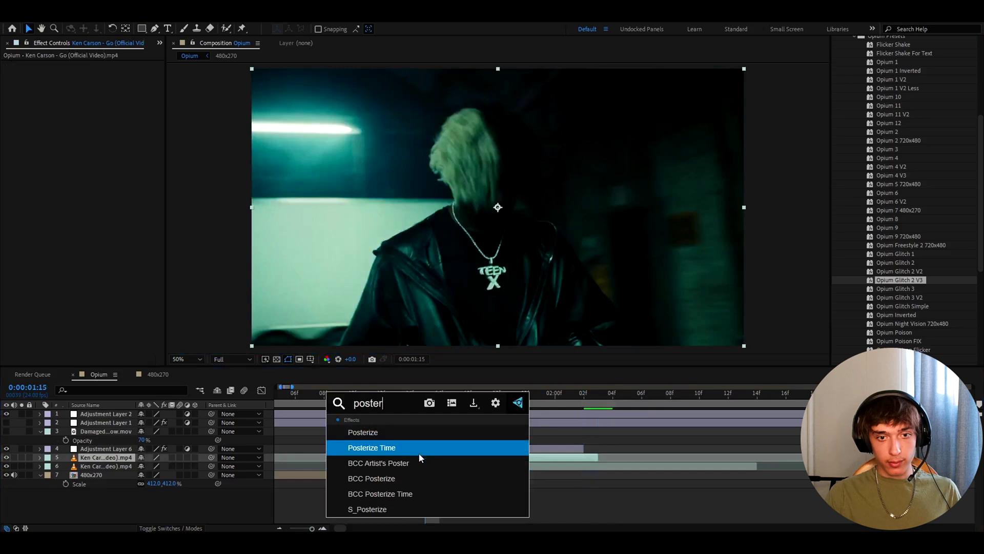
click(418, 446)
click(96, 72)
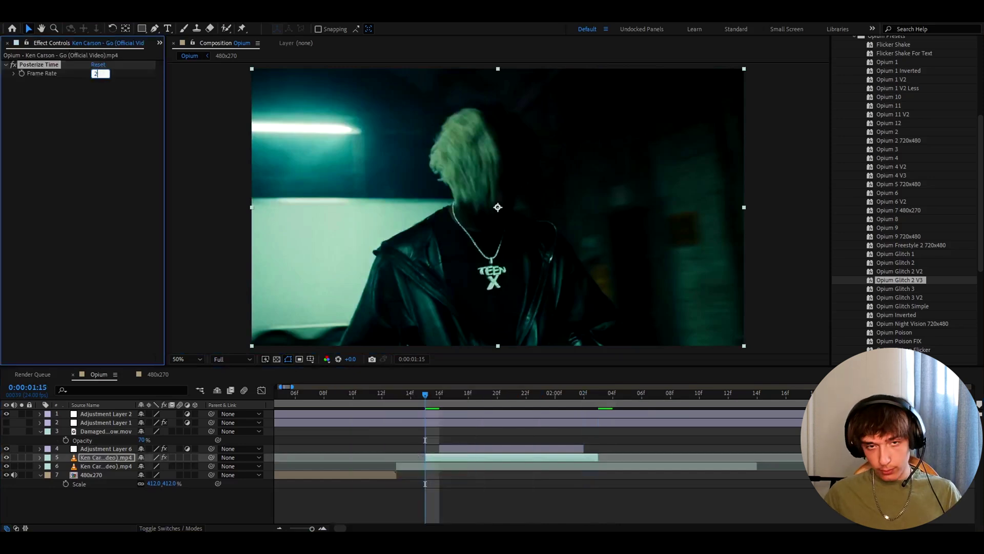
text(2)
key(Return)
click(482, 394)
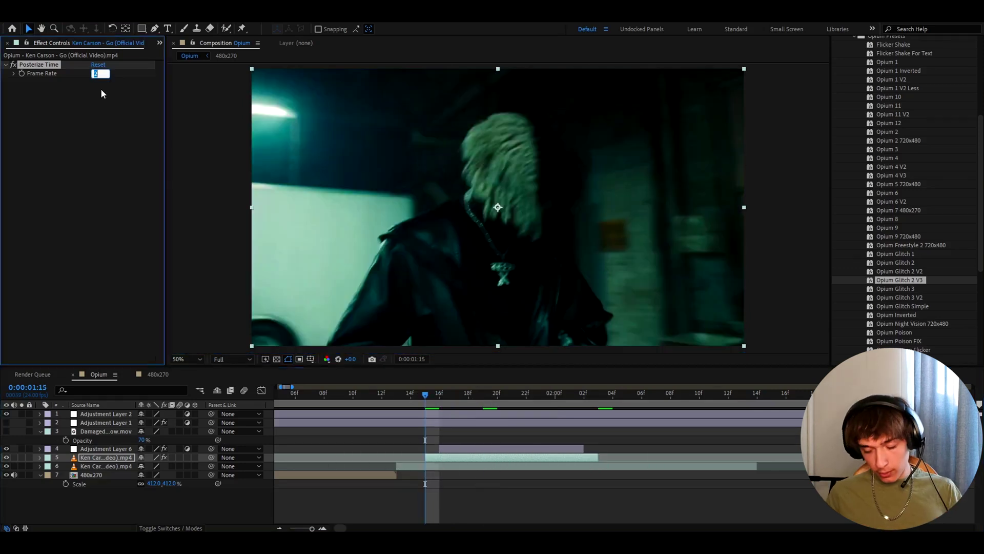
text(6)
key(Return)
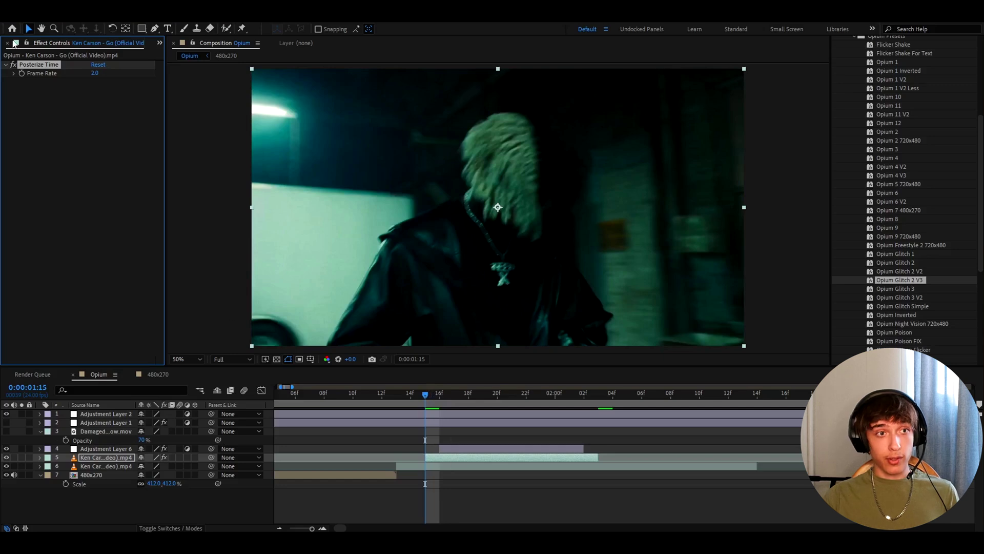
key(space)
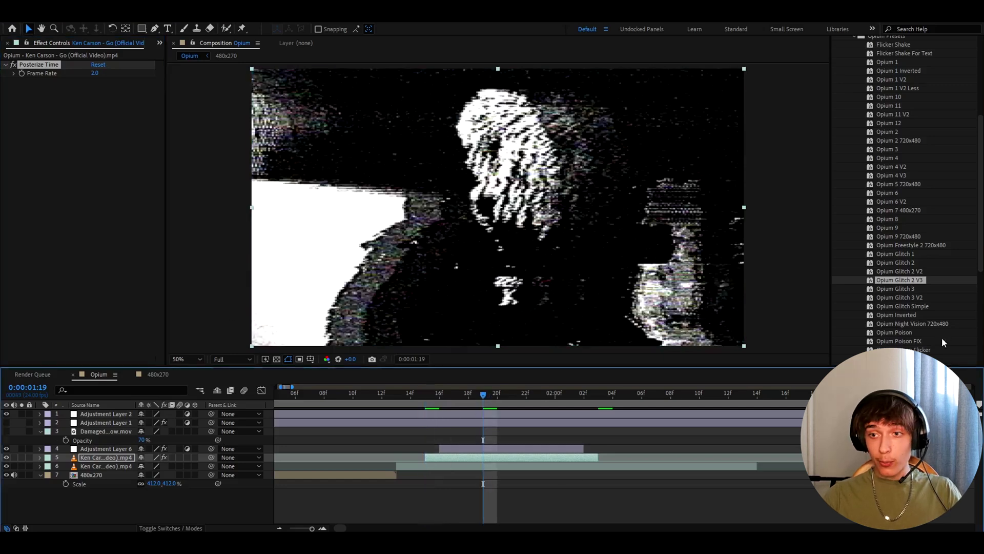
click(895, 262)
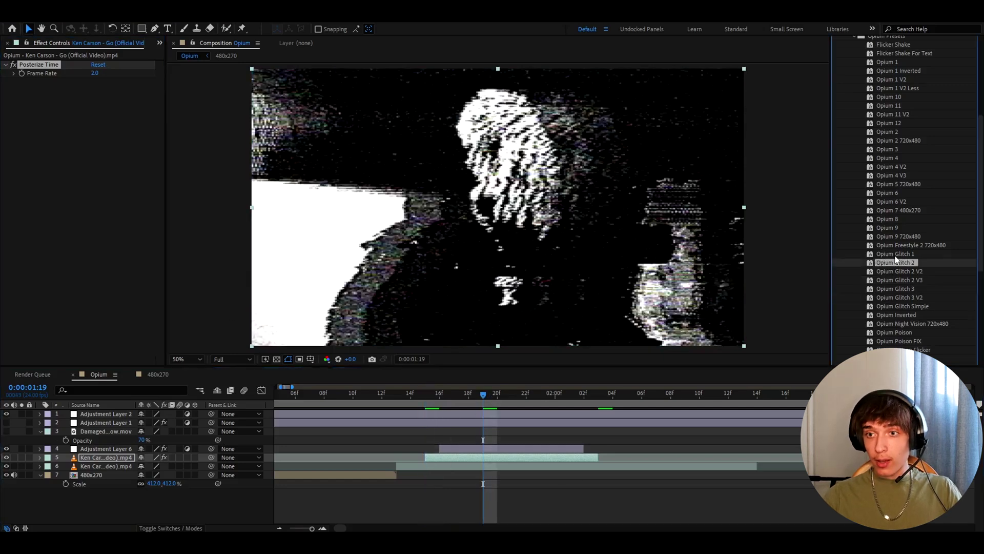
scroll(876, 302, down, 3)
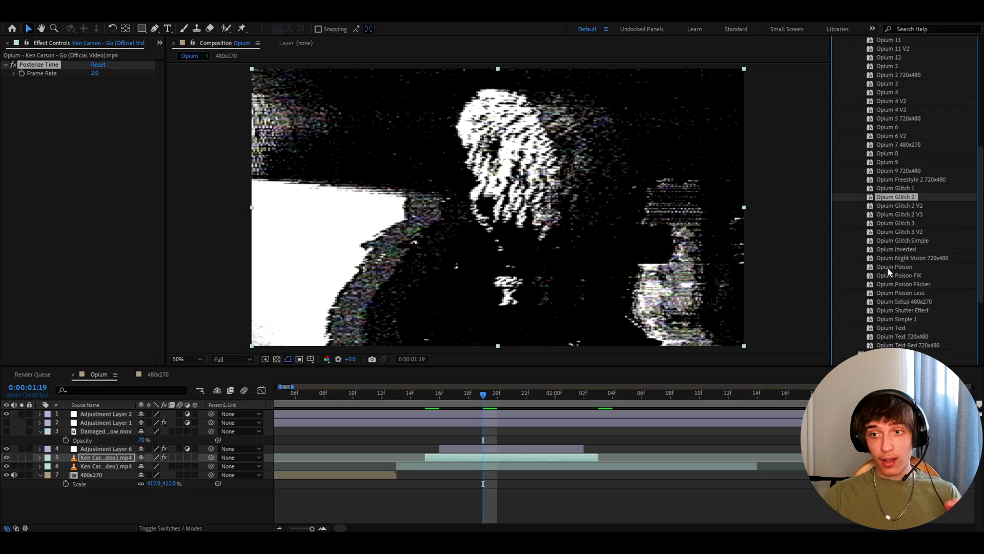
Delete the old glitch layer and add Adjustment Layer 8 with Opium Poison, also trying Flicker Shake
click(475, 447)
key(Delete)
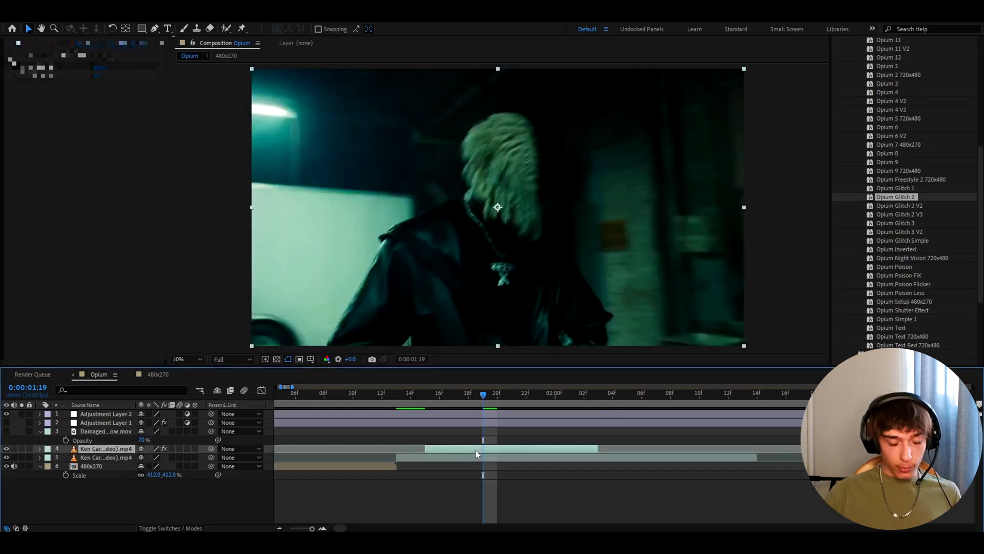
key(ctrl+alt+y)
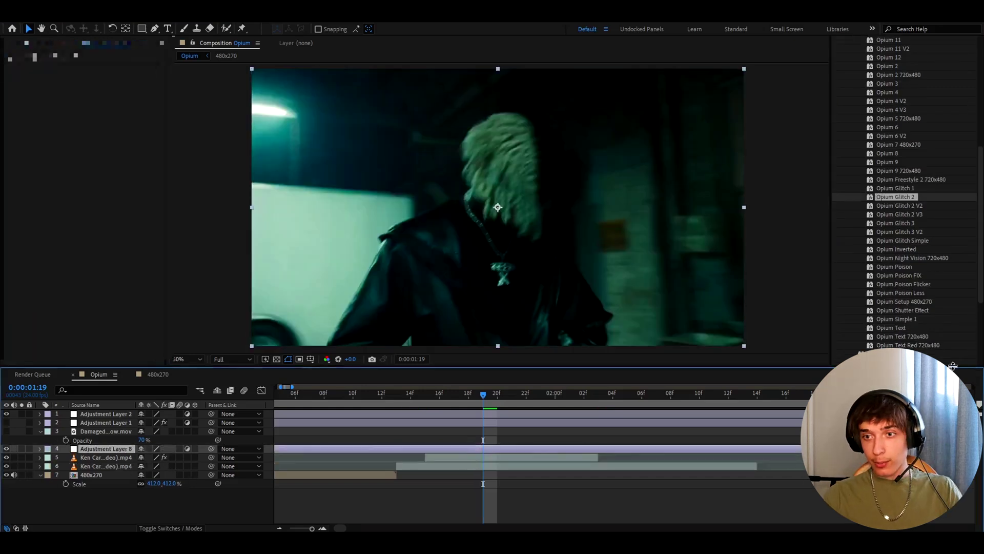
drag(902, 268, 479, 441)
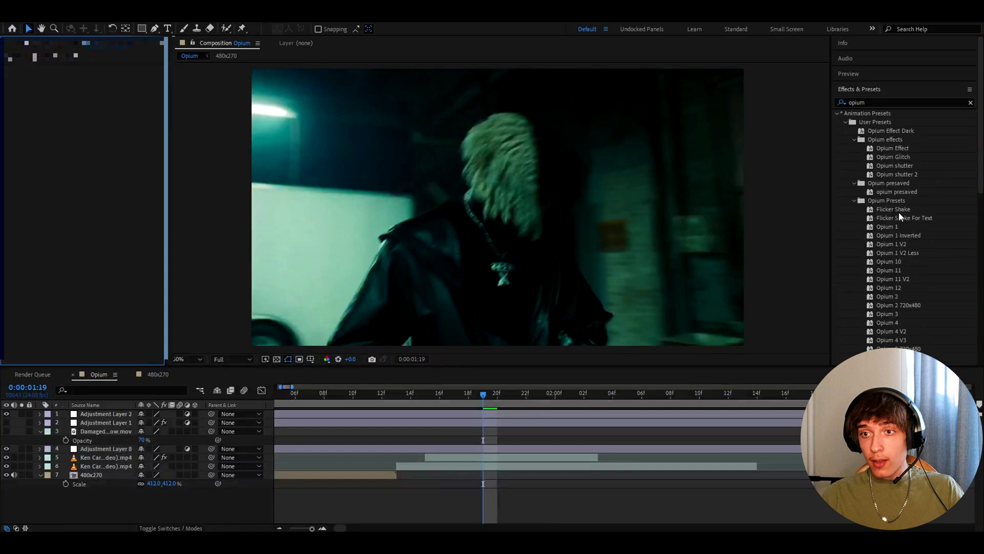
drag(894, 209, 436, 449)
drag(483, 391, 613, 392)
Add Adjustment Layer 9 with Opium 1 V2 above the clip and check the grainy look near 02:08
click(592, 456)
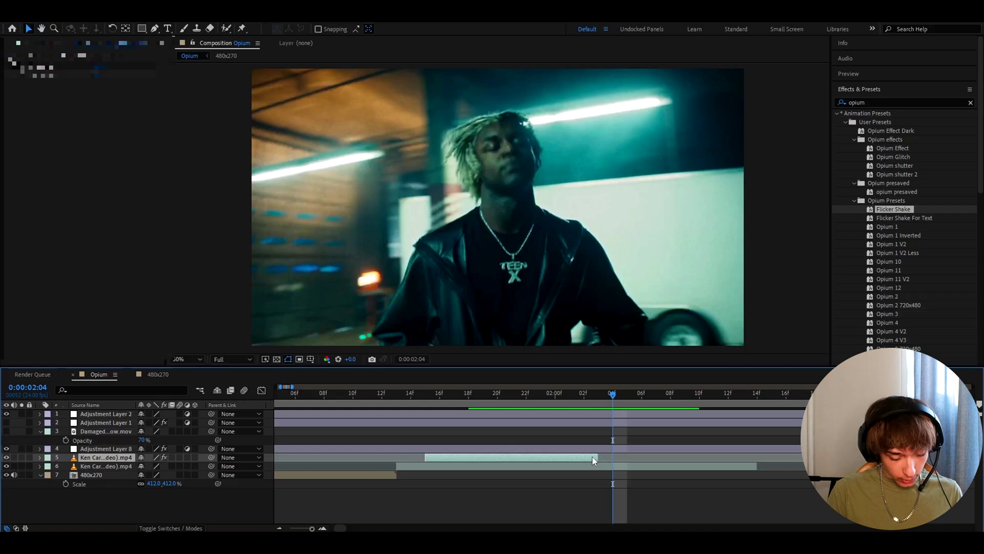
key(ctrl+alt+y)
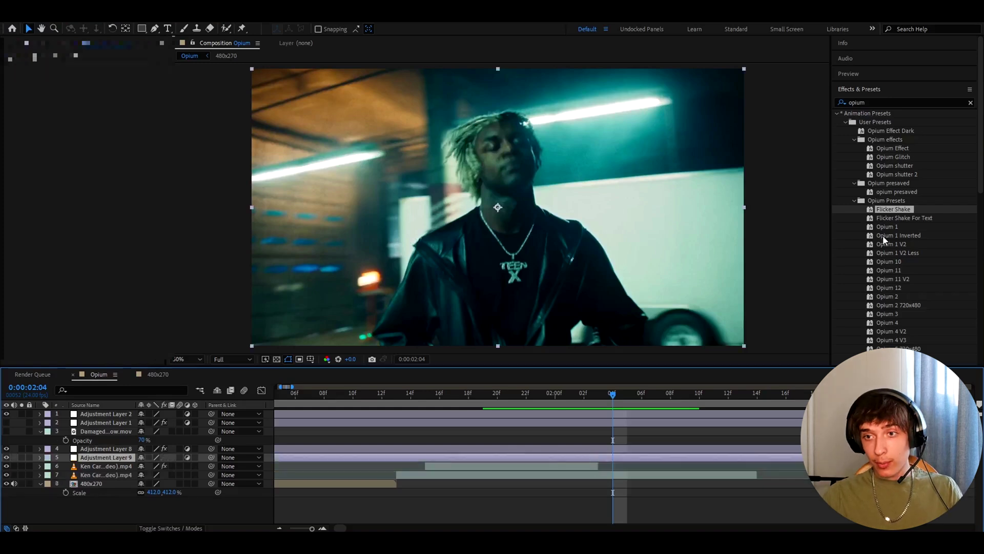
drag(895, 244, 608, 456)
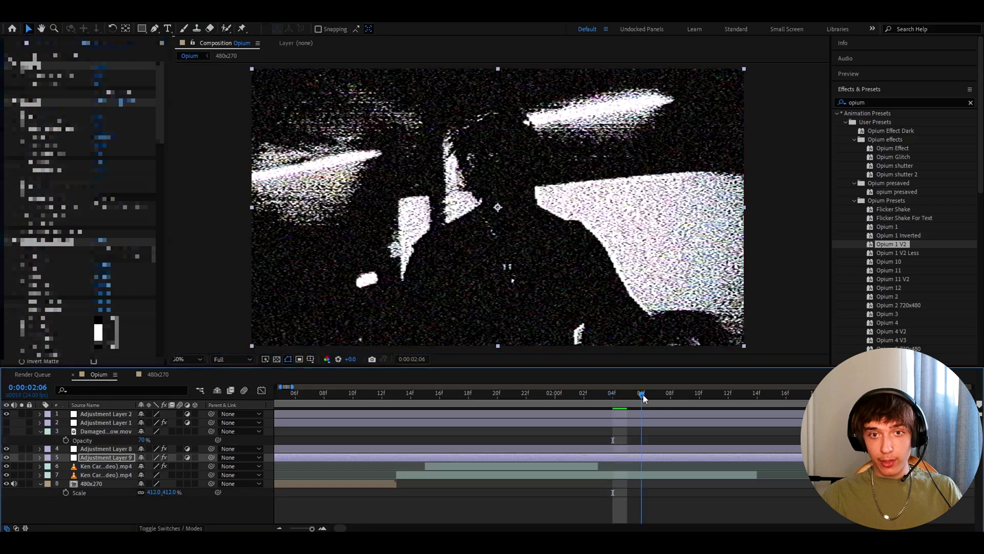
drag(634, 400, 654, 397)
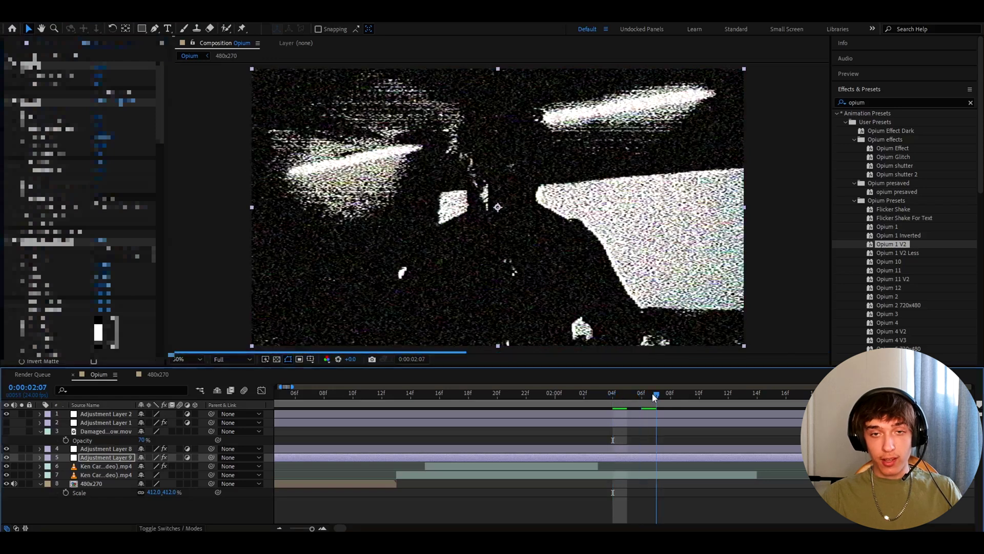
click(662, 398)
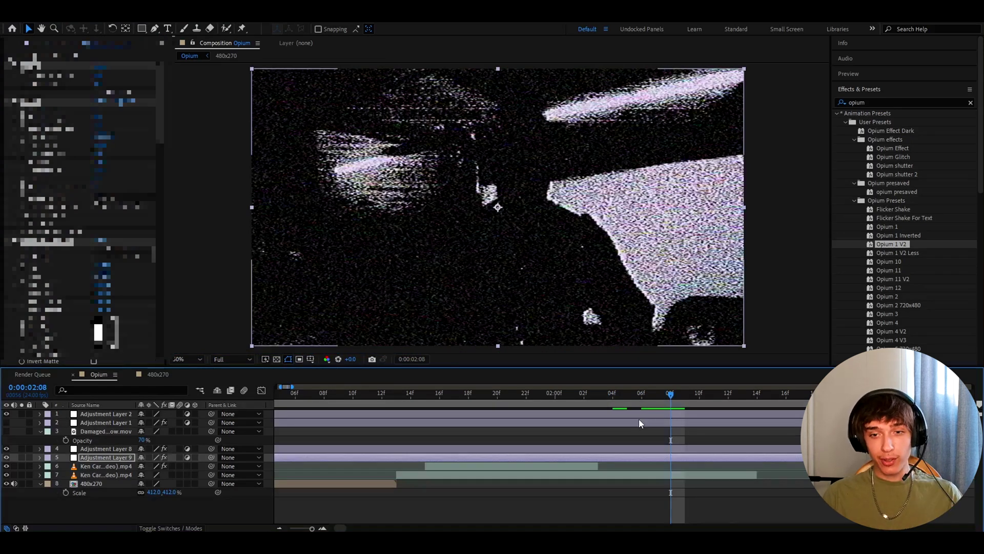
click(576, 448)
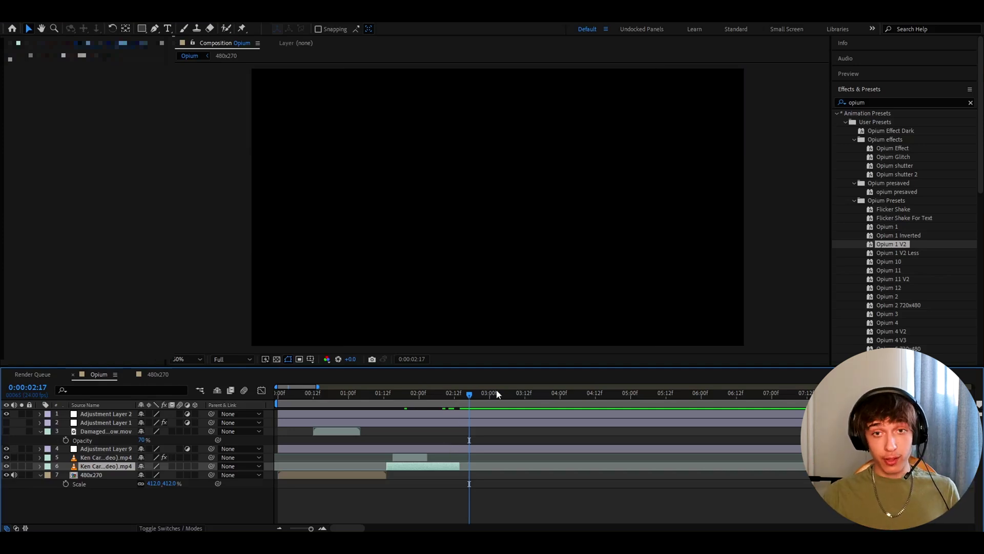
Browse the Opium Text presets, picking Opium Text 720x480 and Opium Text Red 720x480
scroll(897, 201, down, 10)
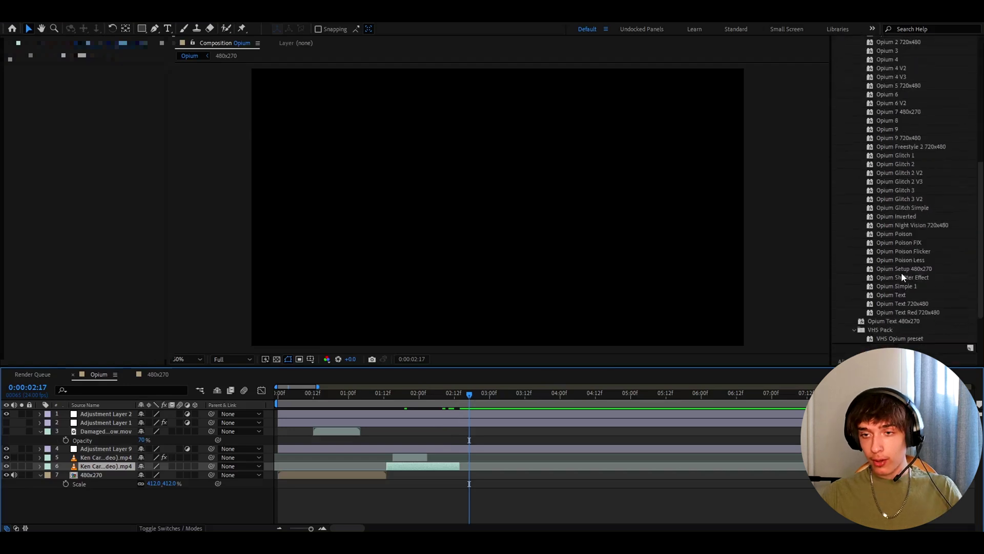
click(891, 294)
click(892, 303)
click(921, 312)
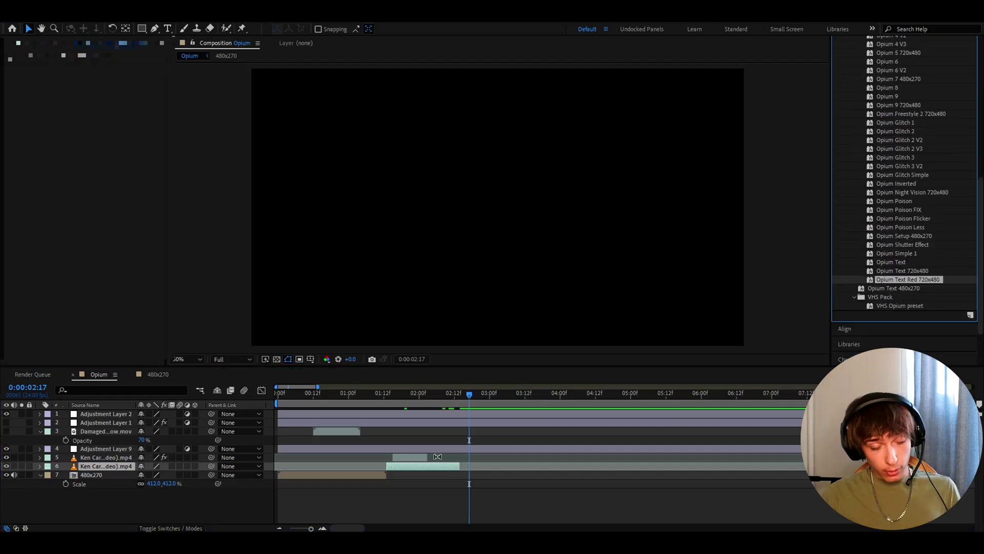
Create a text layer reading 'opium' set in the MB Forever Raw font
click(168, 30)
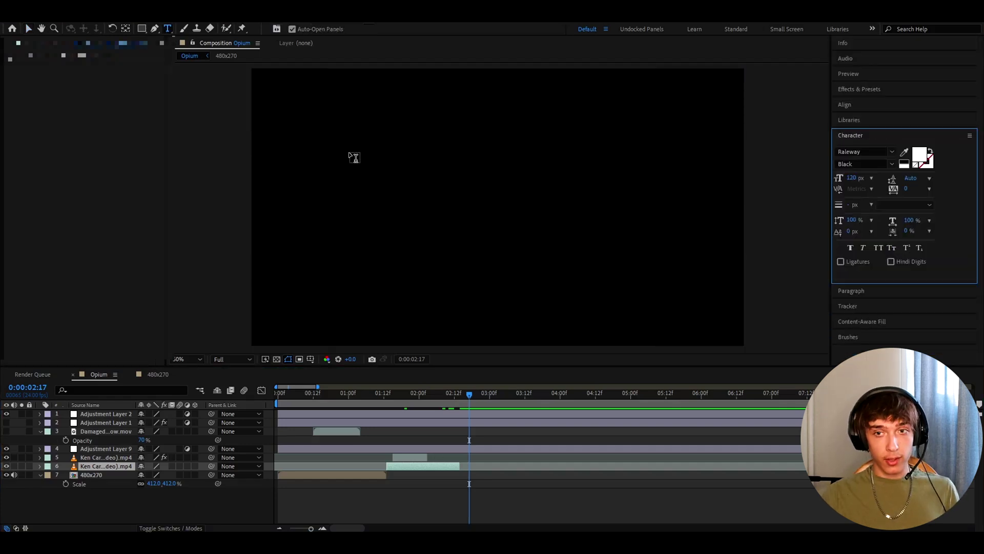
drag(334, 150, 747, 274)
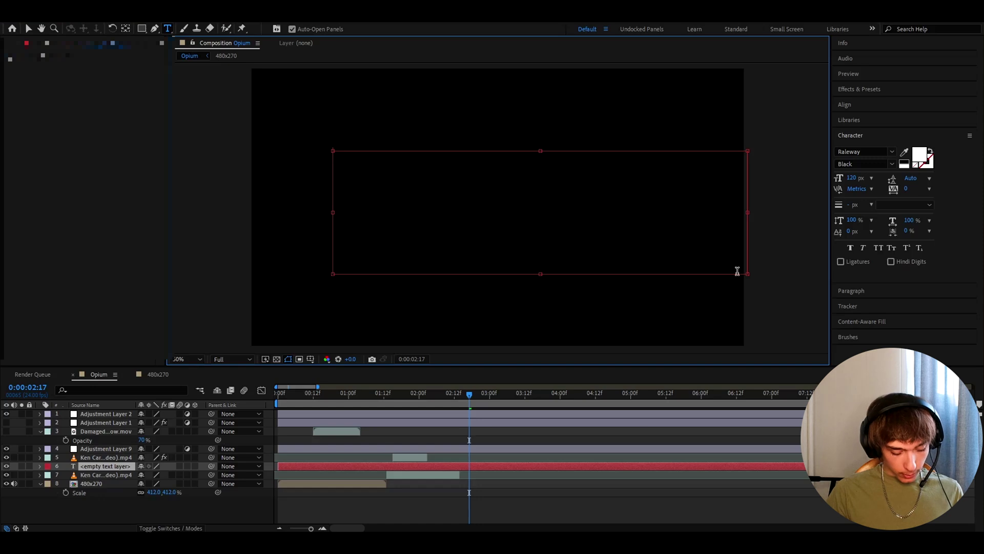
text(opium)
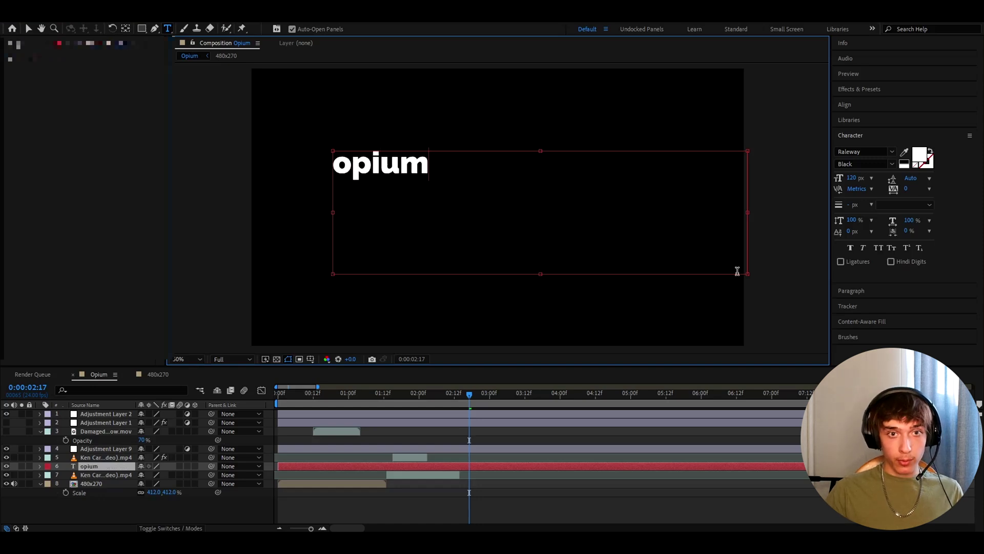
key(ctrl+a)
click(868, 152)
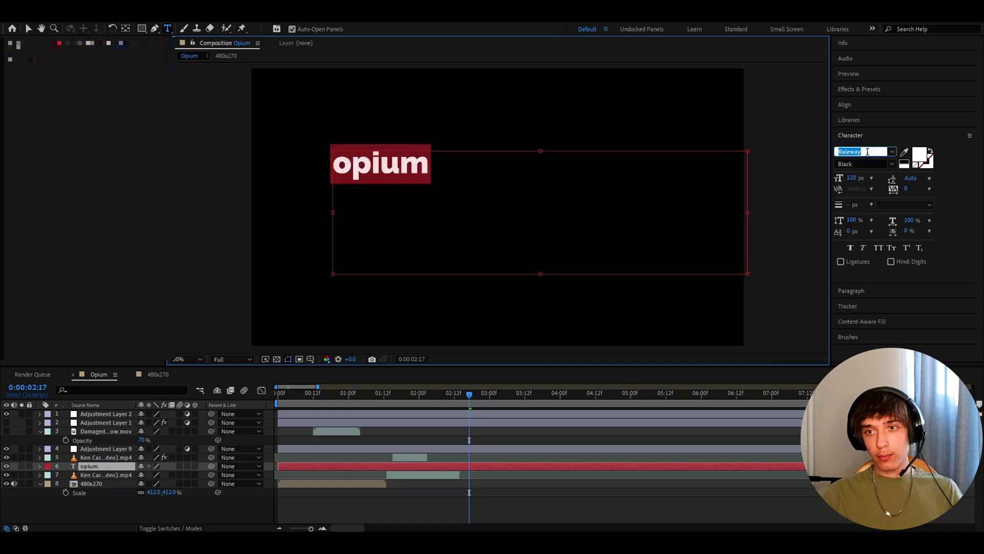
text(mb)
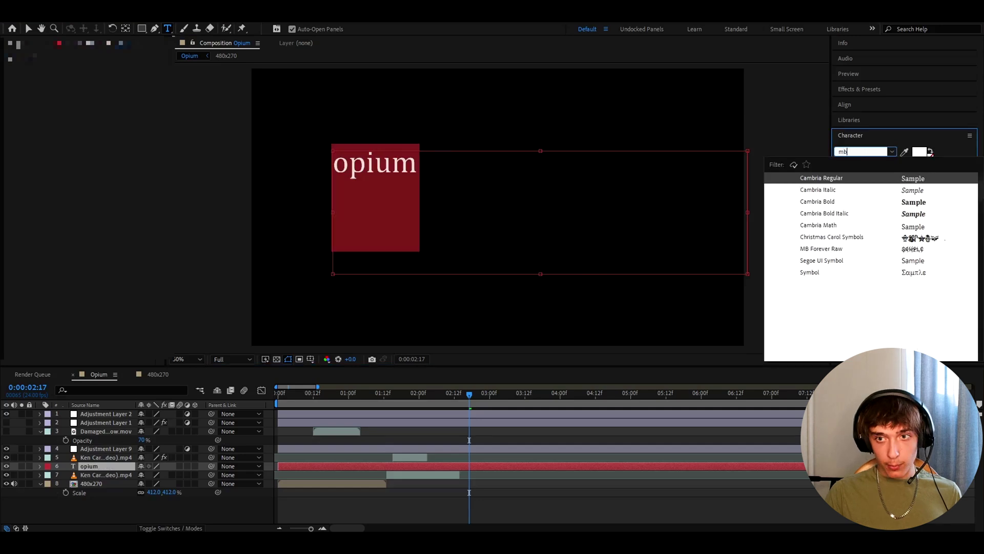
text( for)
click(821, 178)
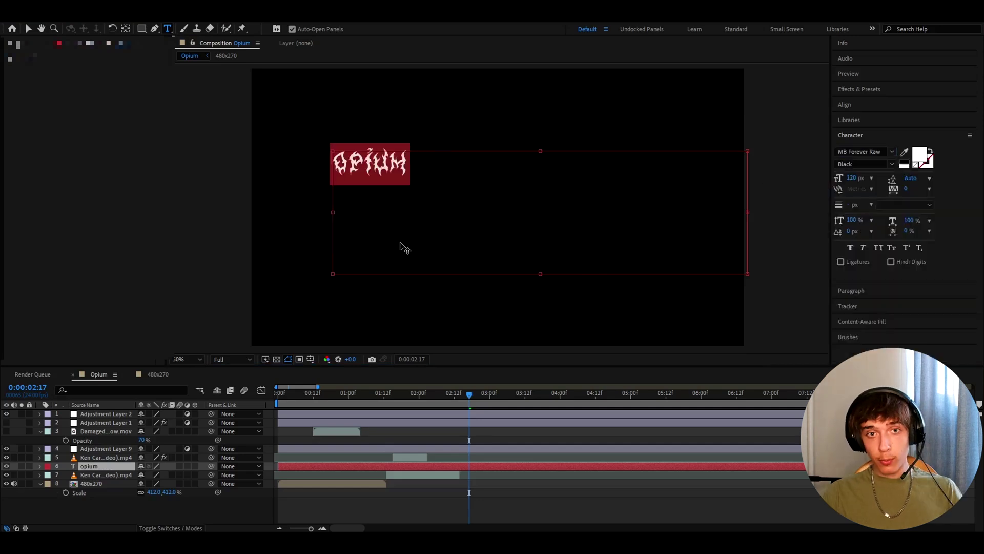
click(467, 467)
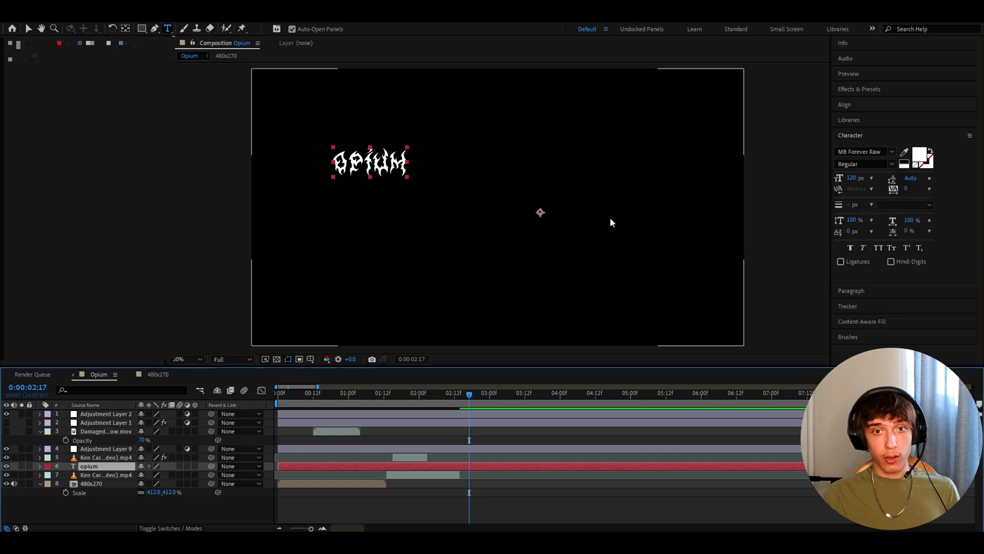
Centre the text's anchor point and align the opium layer to the composition centre
ctrl+double_click(125, 29)
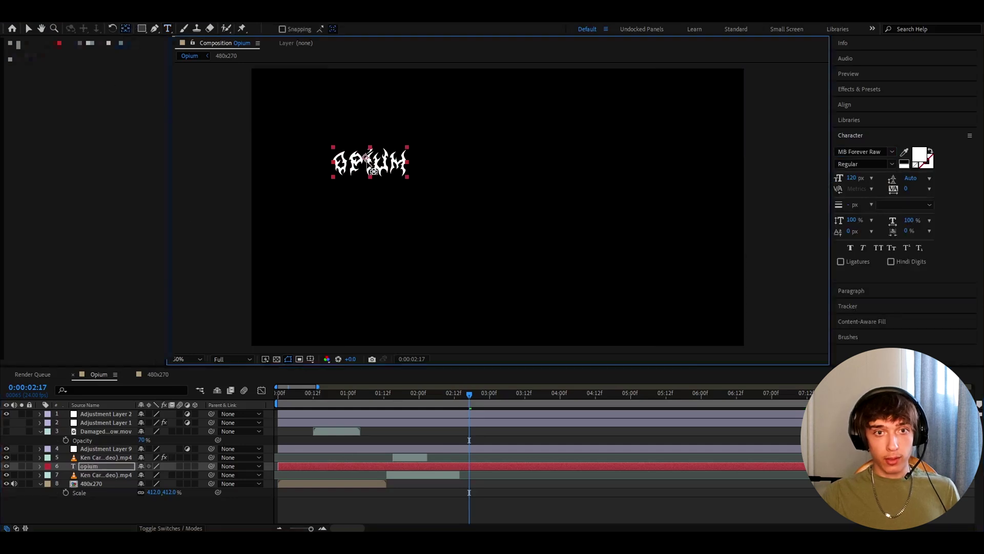
key(v)
click(462, 465)
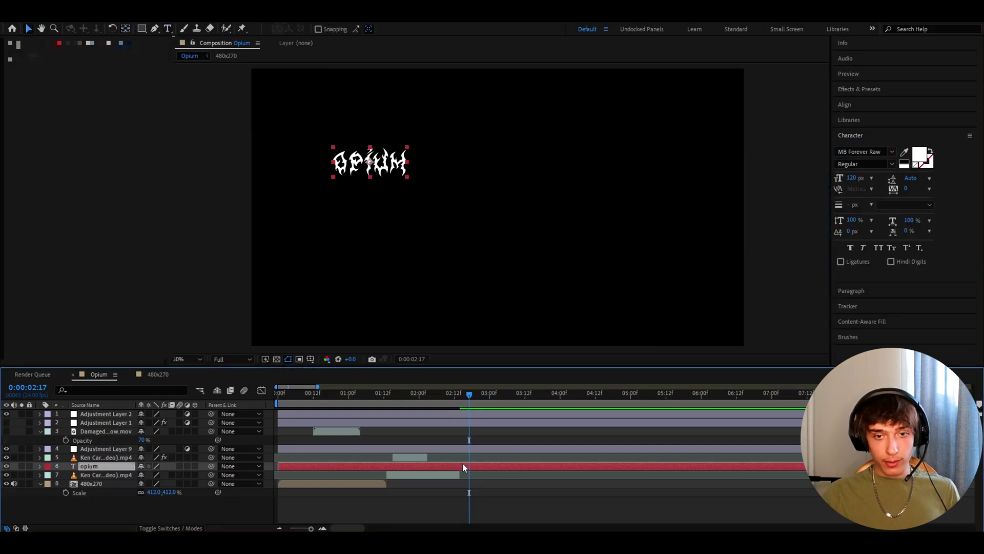
click(844, 105)
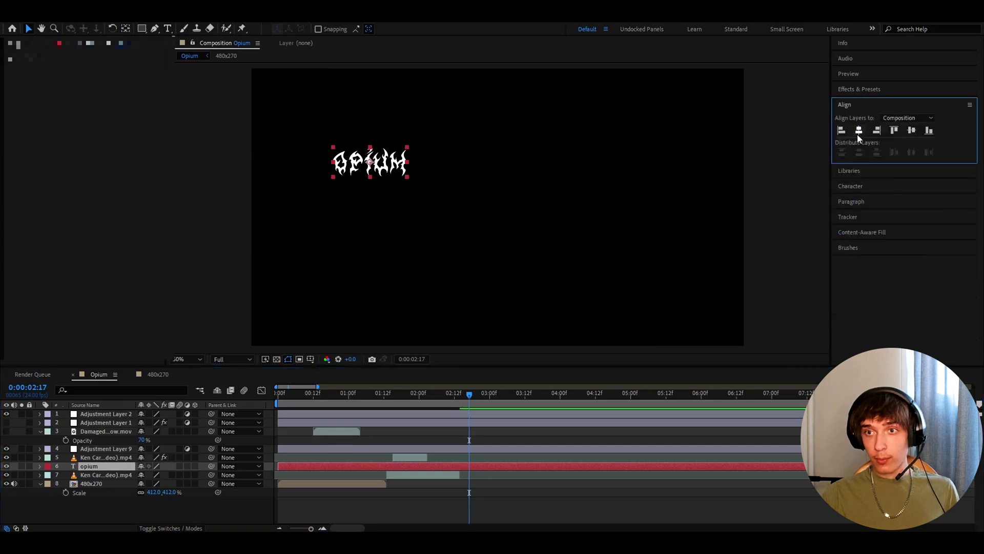
click(858, 131)
click(912, 131)
Scale the opium text to 400% and apply the Opium Text preset
key(s)
click(155, 475)
key(Return)
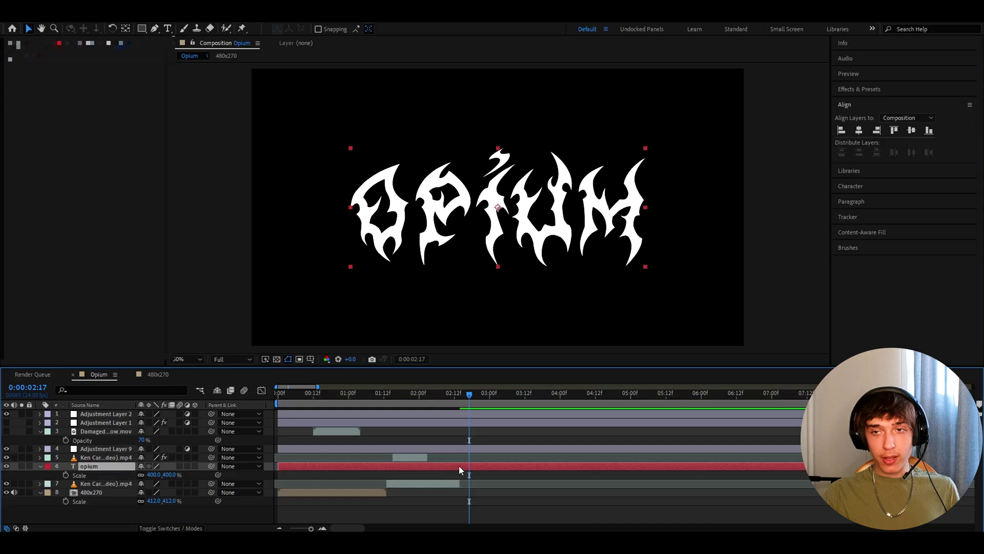
click(862, 90)
scroll(897, 288, down, 5)
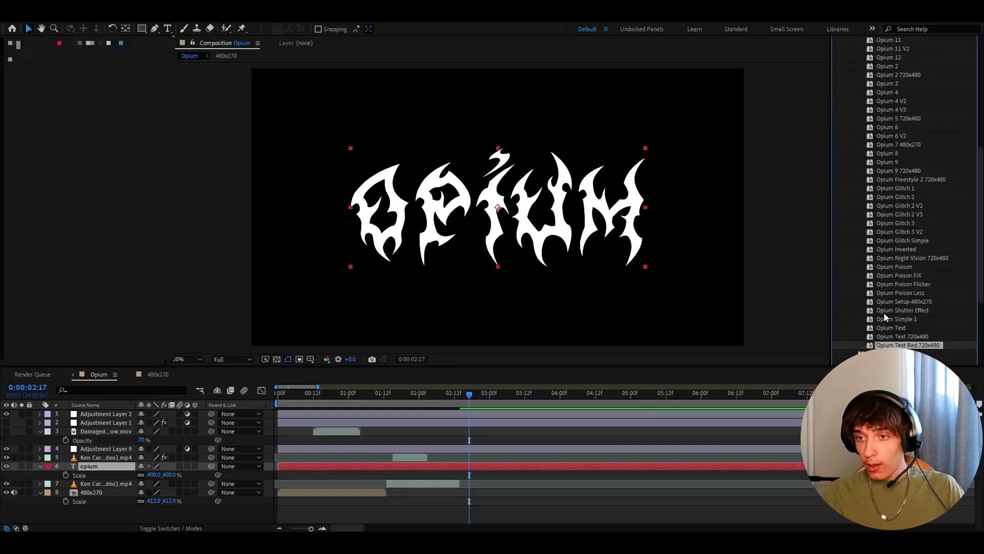
drag(889, 330, 477, 464)
click(470, 468)
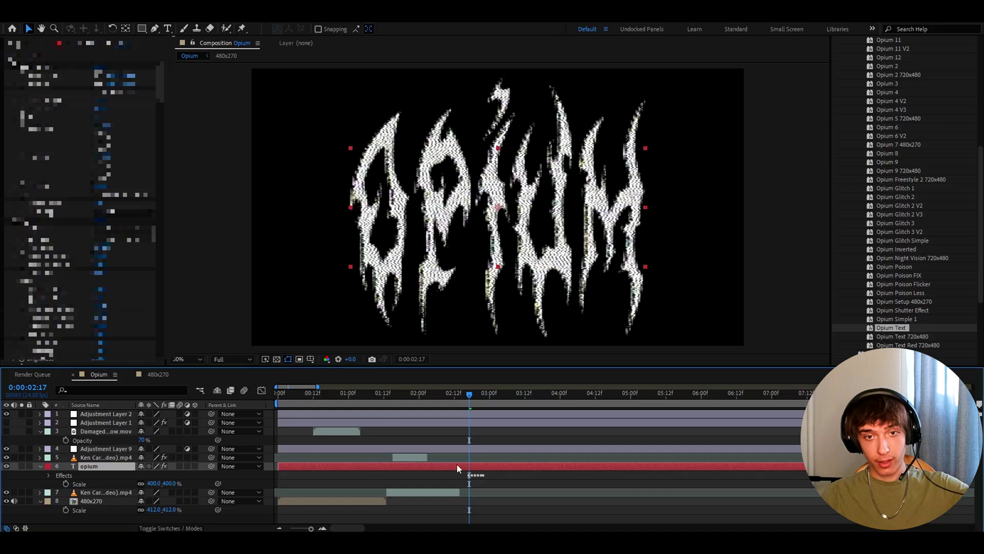
Preview the glitched text, then pre-compose the text layer into opium Comp 1 and open it
key(space)
click(453, 464)
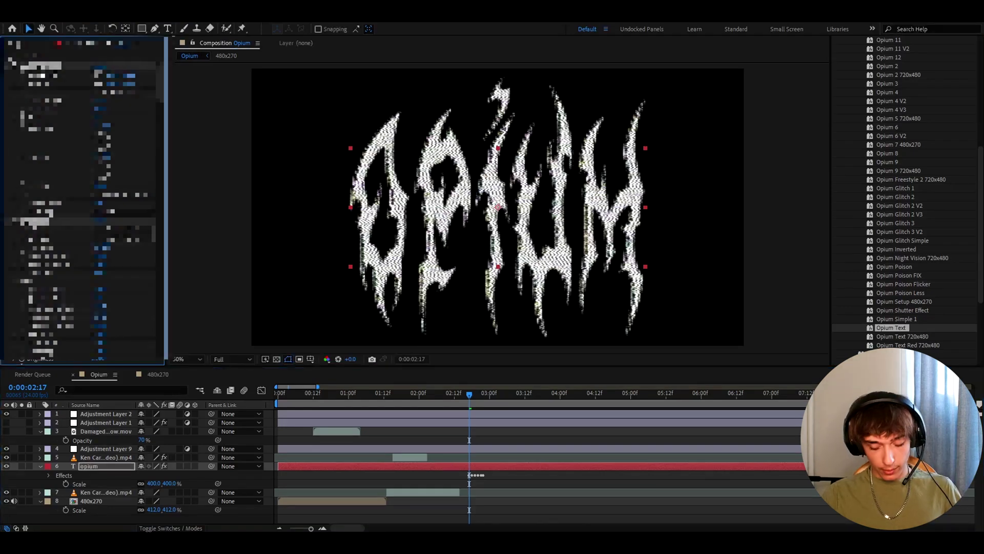
right_click(452, 465)
click(487, 409)
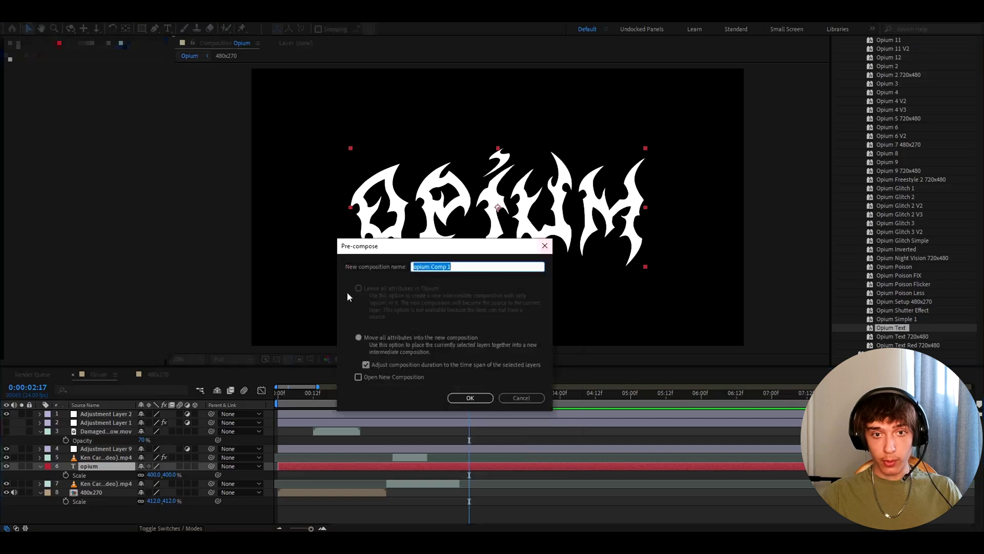
click(469, 398)
double_click(444, 467)
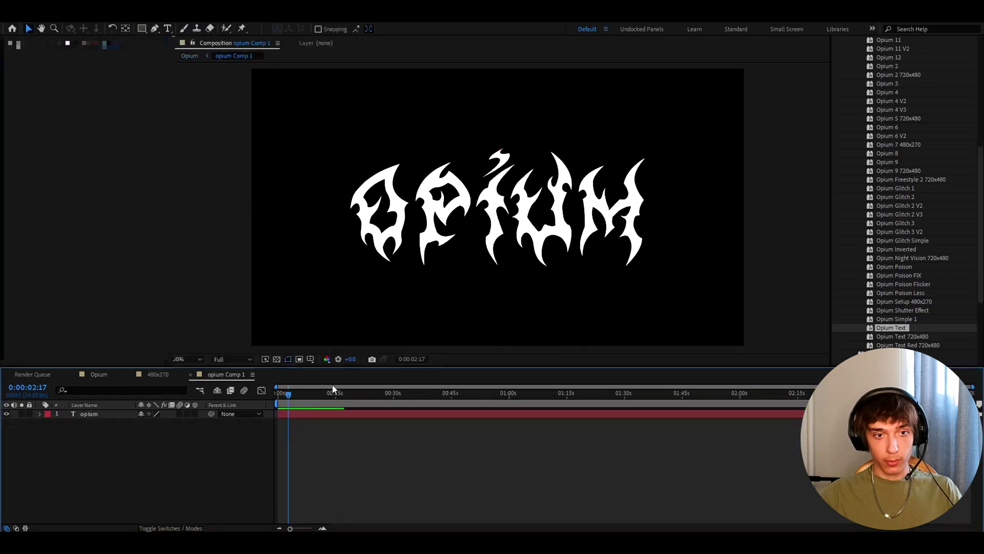
Resize the opium Comp 1 composition to 720x480
click(51, 15)
click(72, 41)
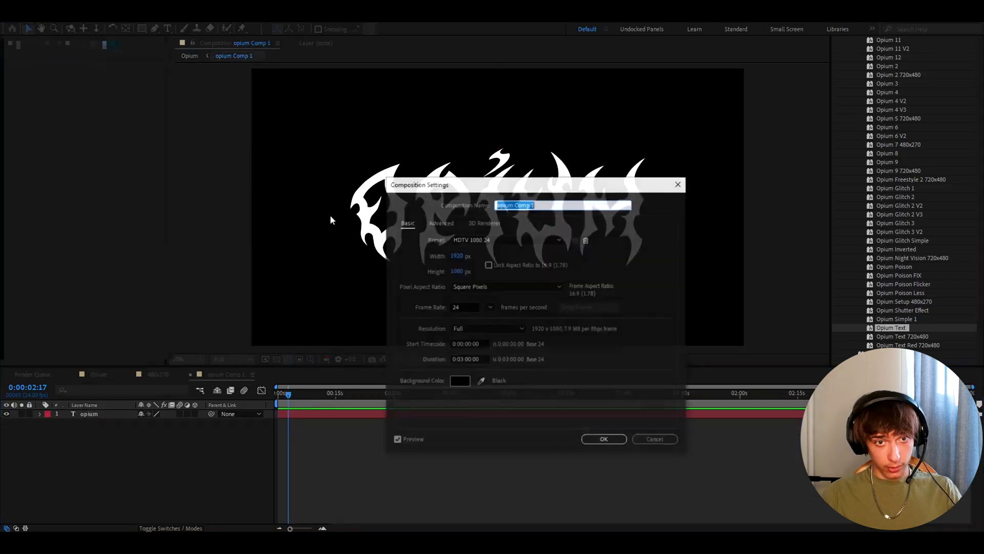
click(452, 255)
text(720)
key(Return)
text(480)
key(Return)
Shrink the text, apply the Opium Text 720x480 preset, and set its scale to 182%
click(311, 413)
key(s)
drag(153, 428, 71, 428)
drag(890, 340, 347, 413)
drag(143, 432, 136, 432)
scroll(488, 282, up, 3)
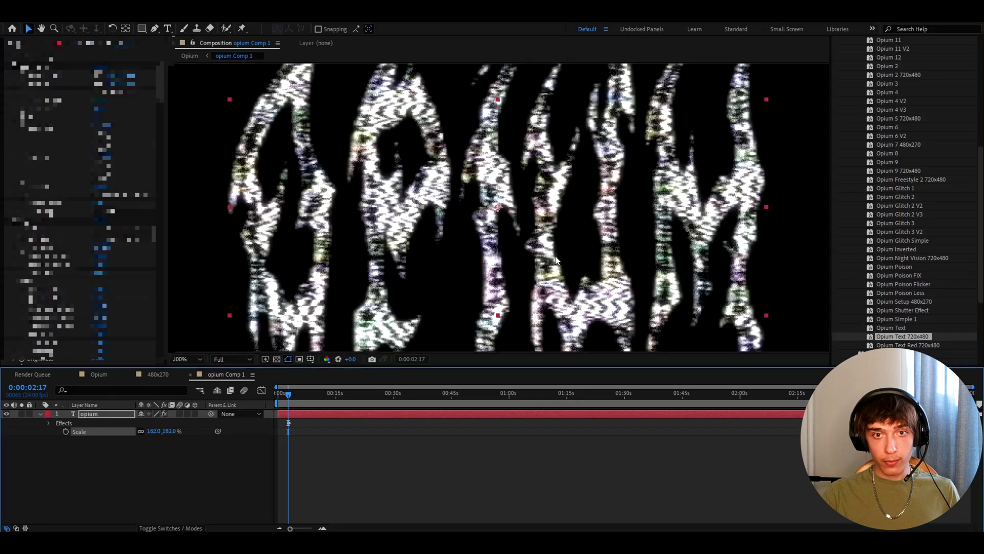
scroll(487, 282, down, 1)
In the Opium composition, scale the opium Comp 1 layer up to 224%
click(41, 65)
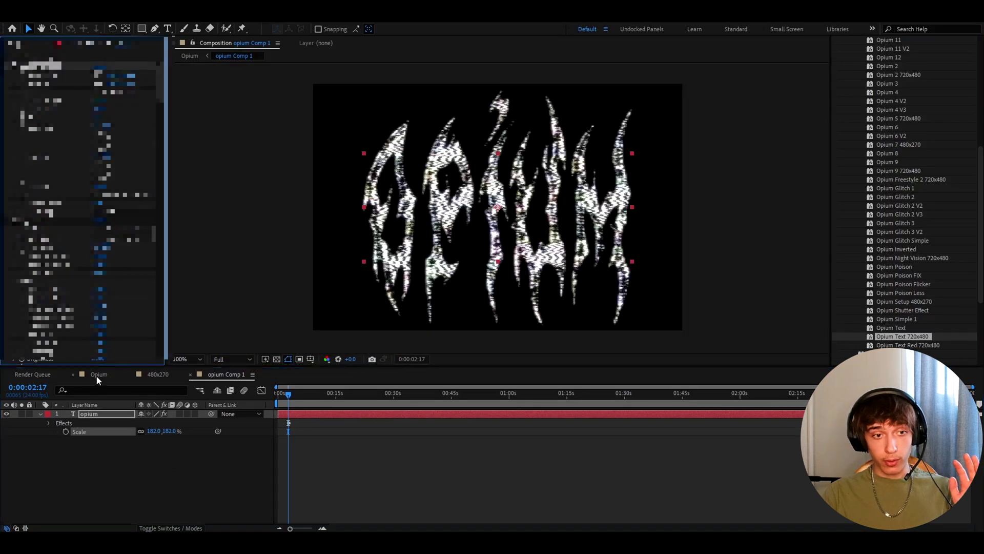
click(97, 374)
key(s)
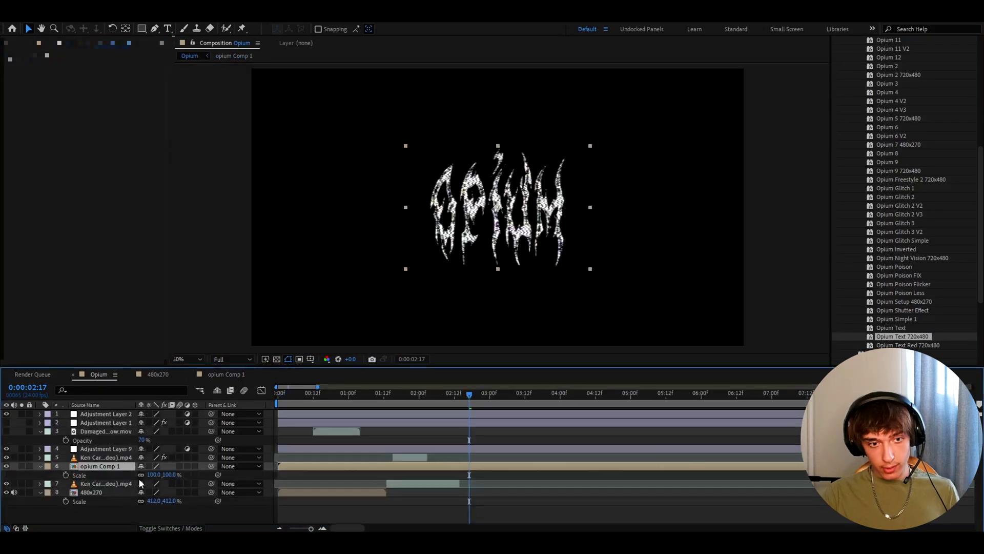
mouse_move(154, 475)
mouse_down()
mouse_move(424, 457)
mouse_move(163, 460)
mouse_move(139, 477)
mouse_up()
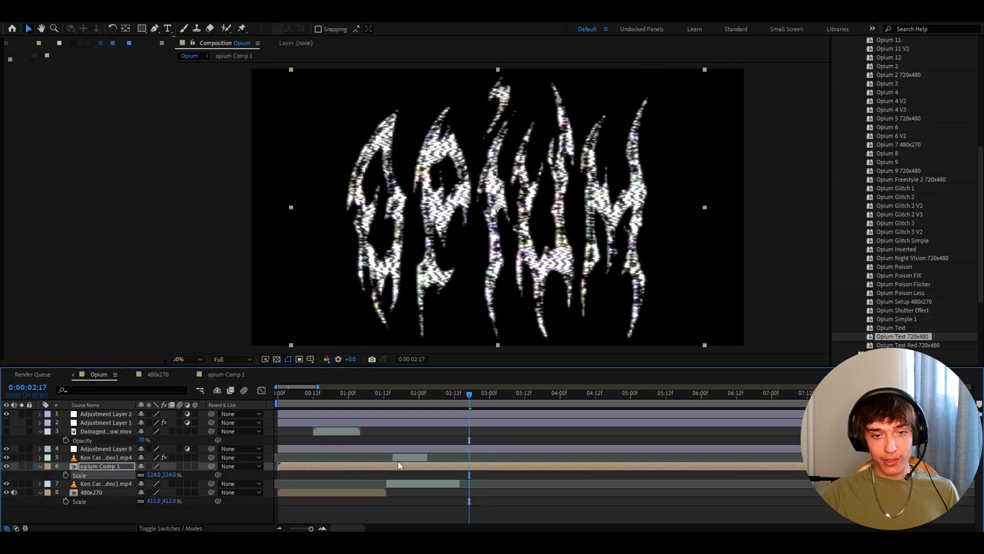
Import the damaged glow clip, add it to the timeline near 02:12f, and blend it with the text
key(ctrl+i)
double_click(380, 223)
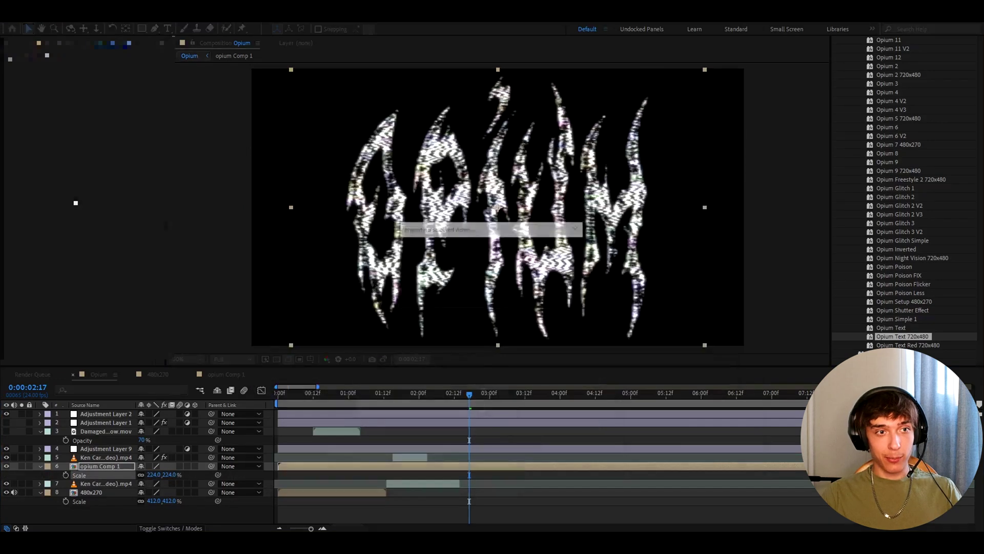
drag(39, 156, 458, 463)
right_click(465, 466)
mouse_move(512, 297)
right_click(472, 465)
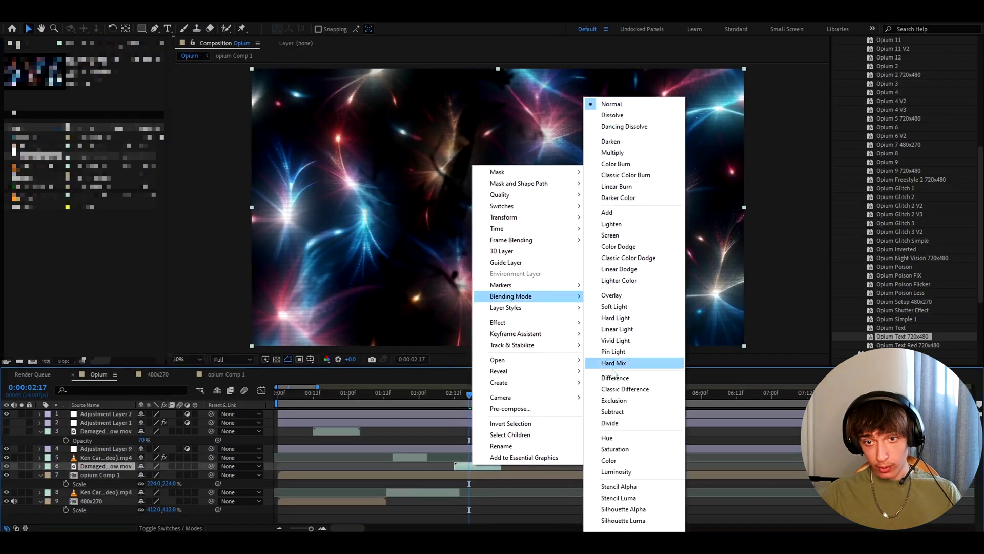
click(610, 423)
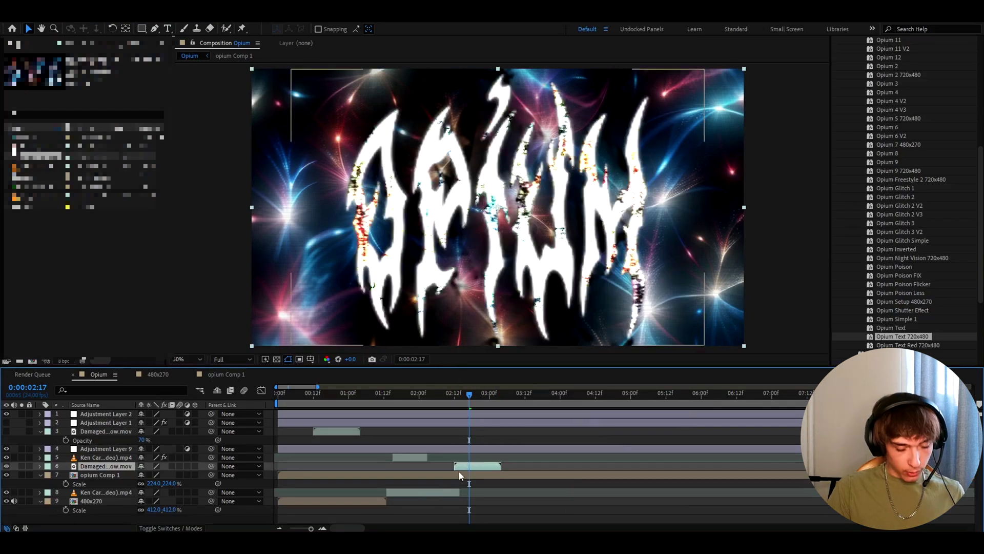
Add an adjustment layer and apply the Opium 8 preset to it
key(ctrl+alt+y)
scroll(917, 188, up, 1)
drag(889, 187, 564, 465)
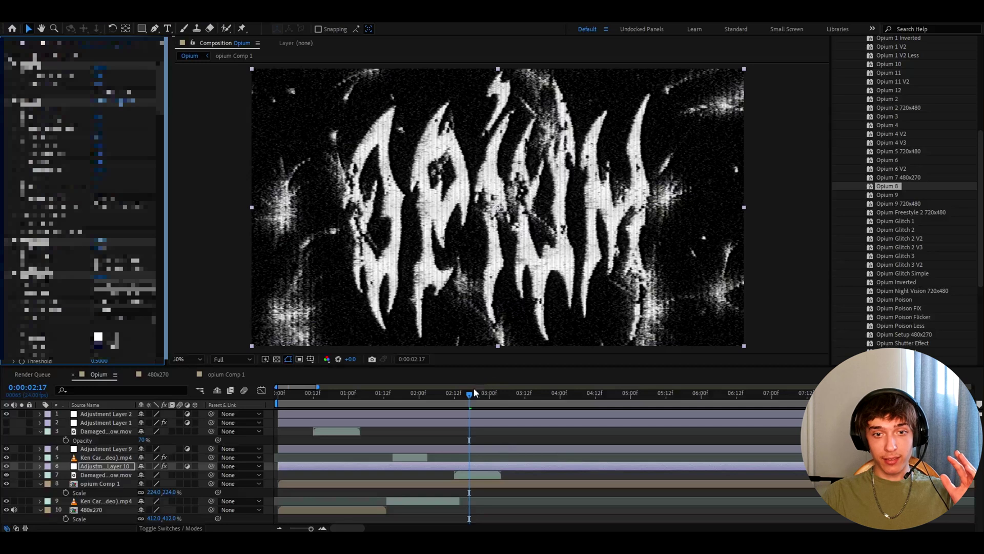
Open Opium Text Project.aep from the Opium Pack folder
drag(472, 394, 476, 394)
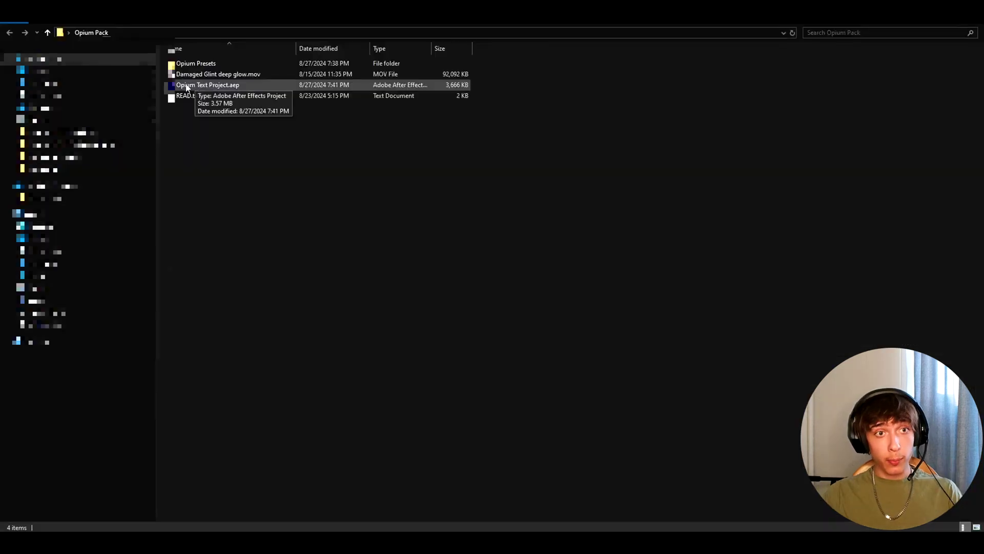
double_click(195, 87)
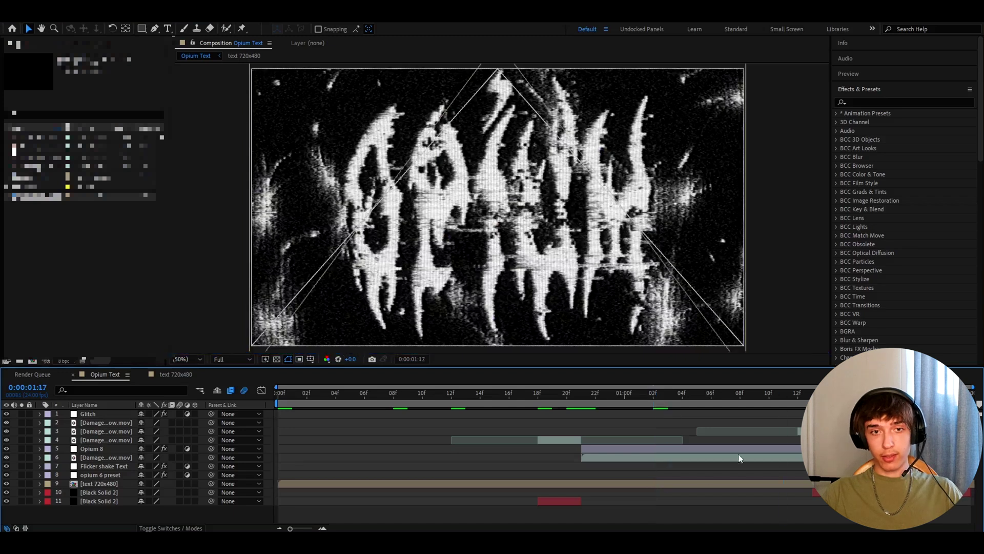
Stop playback, select the opium 6 preset layer, and filter Effects & Presets to 'opium 6'
key(space)
click(429, 466)
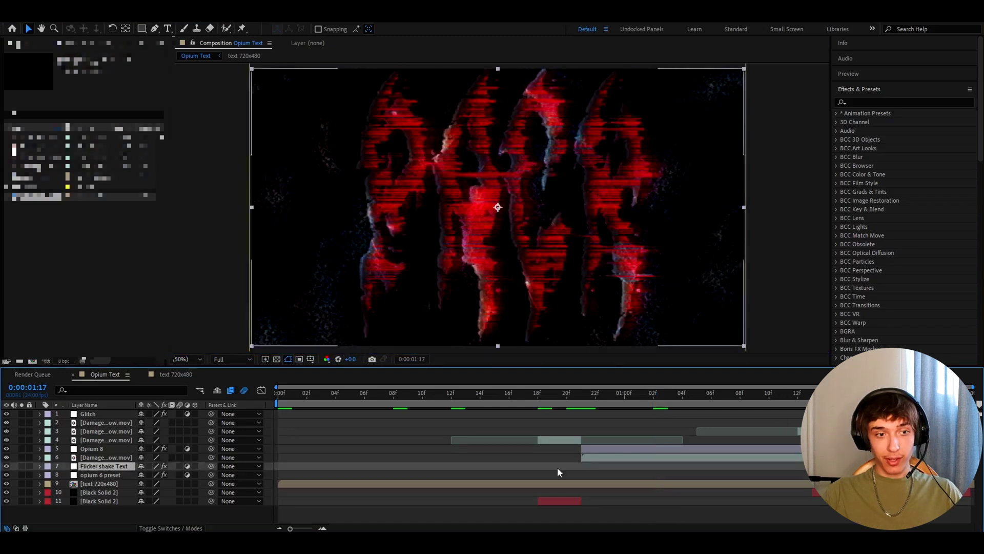
click(94, 476)
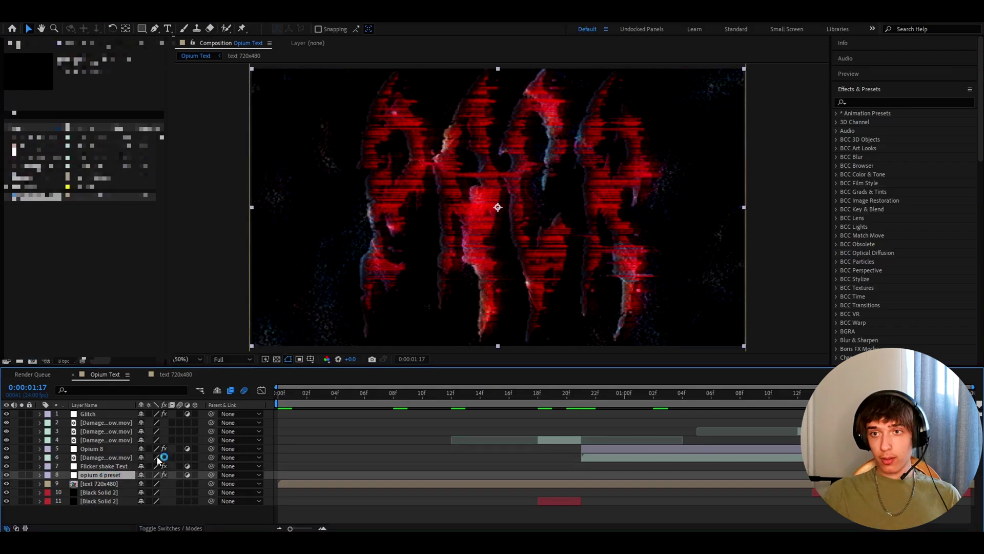
click(868, 101)
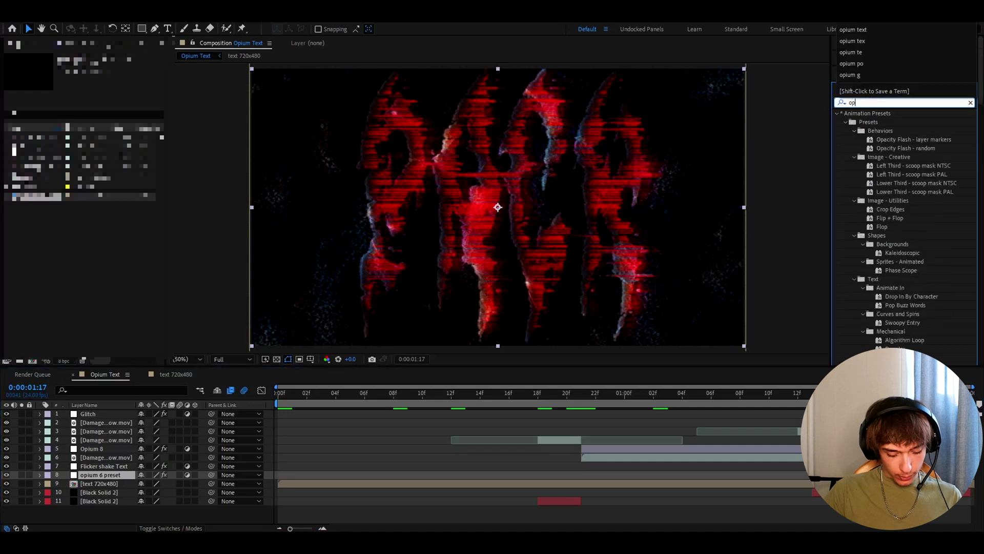
text(ium 6)
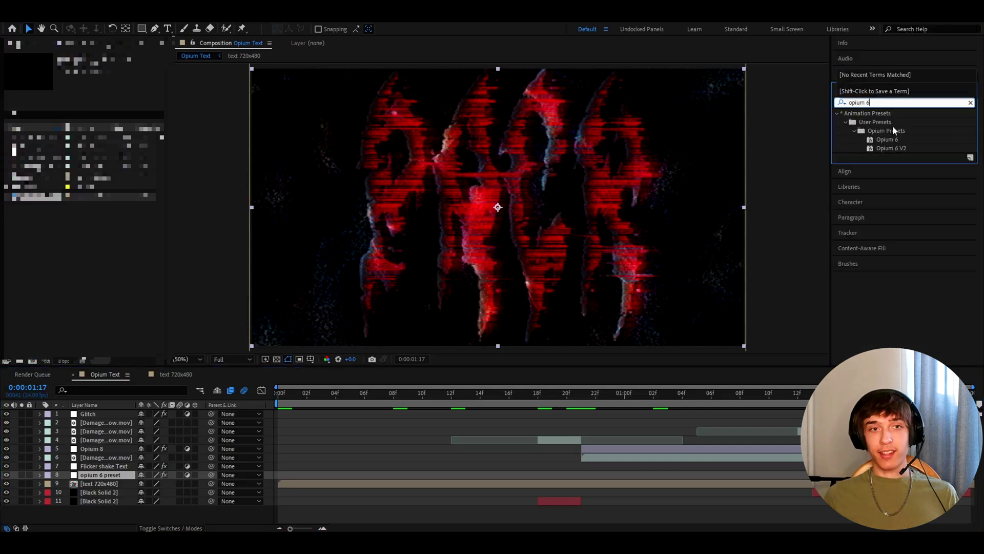